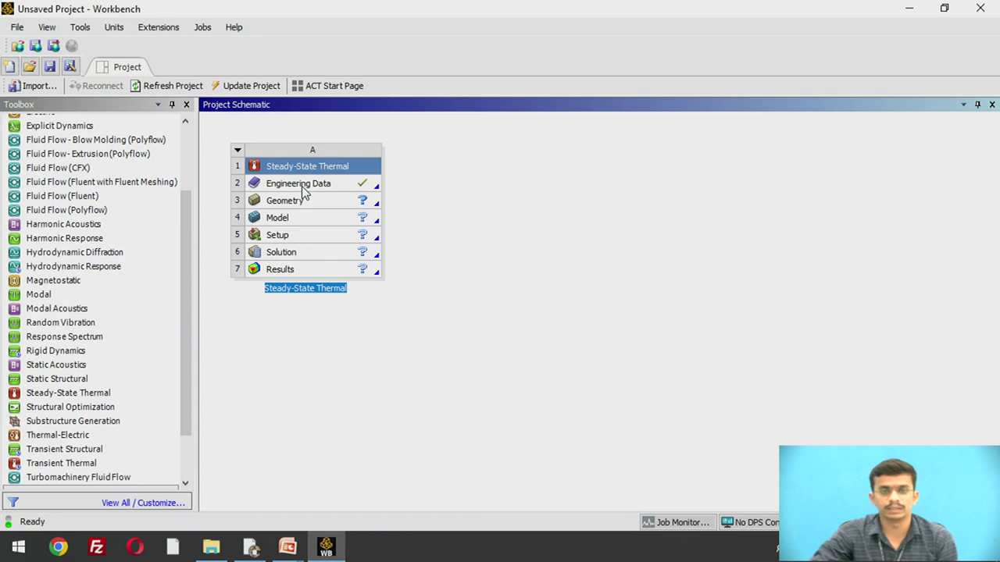
Step: Open Engineering Data and add a new material named BRICK
double_click(303, 192)
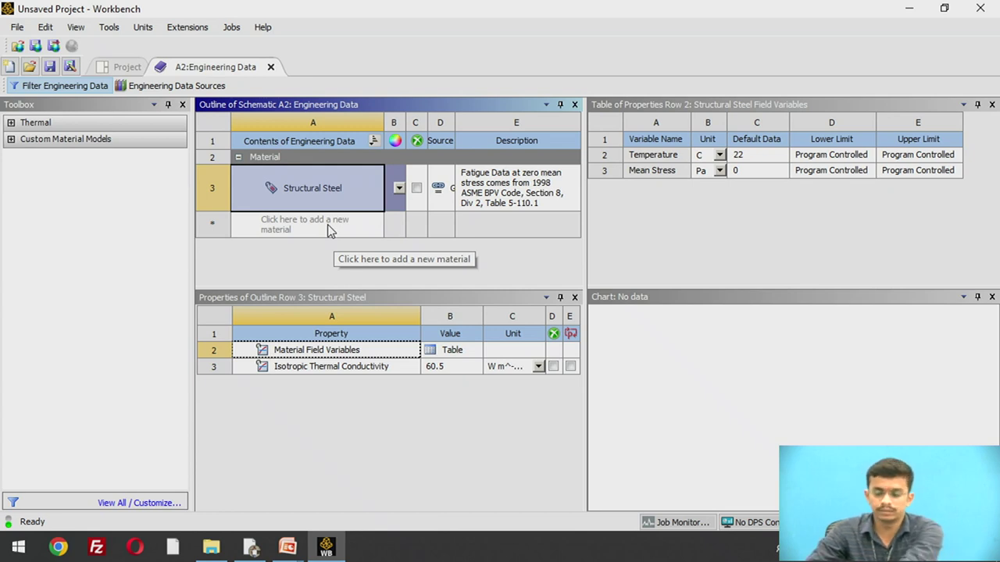
left_click(327, 224)
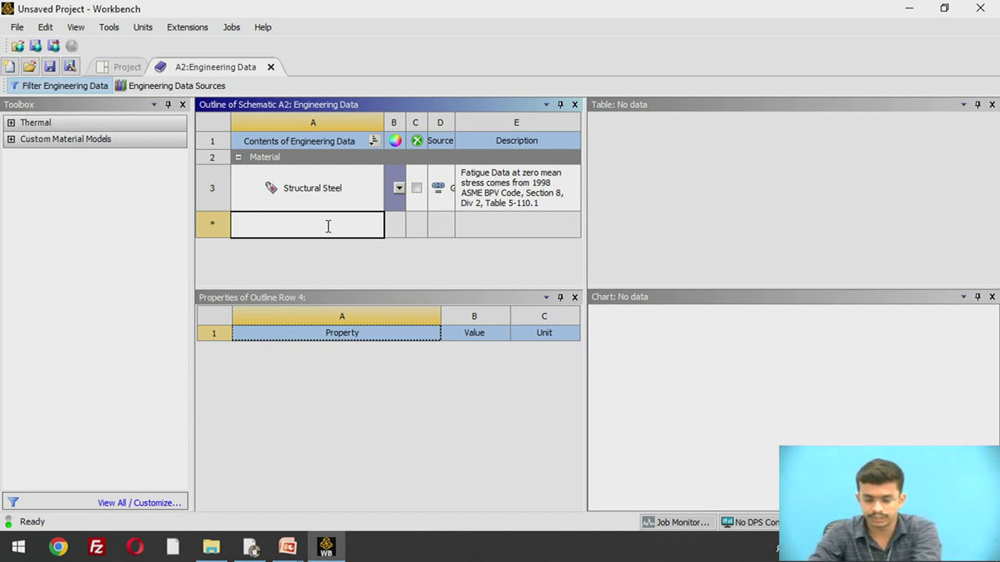
type("BRI")
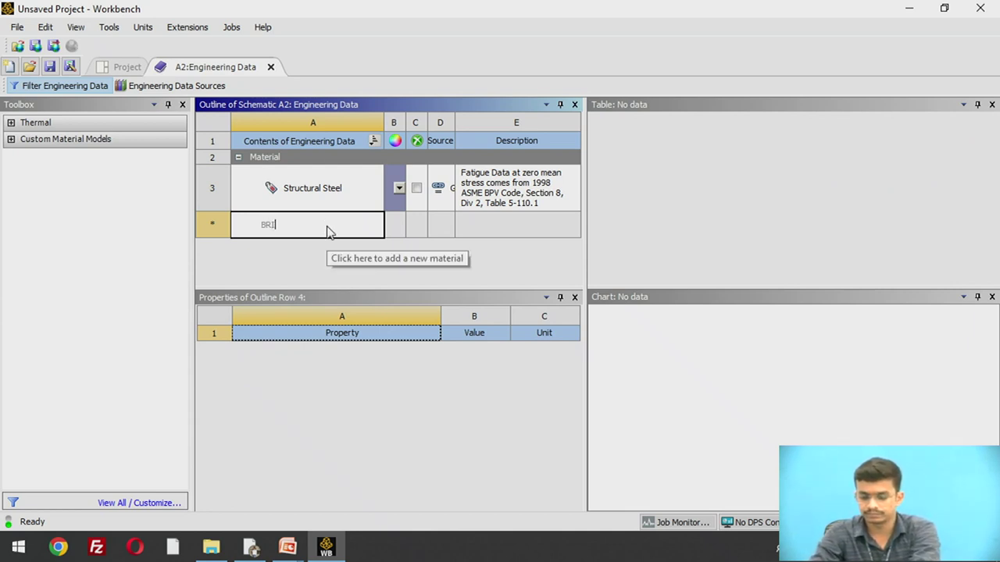
type("CK")
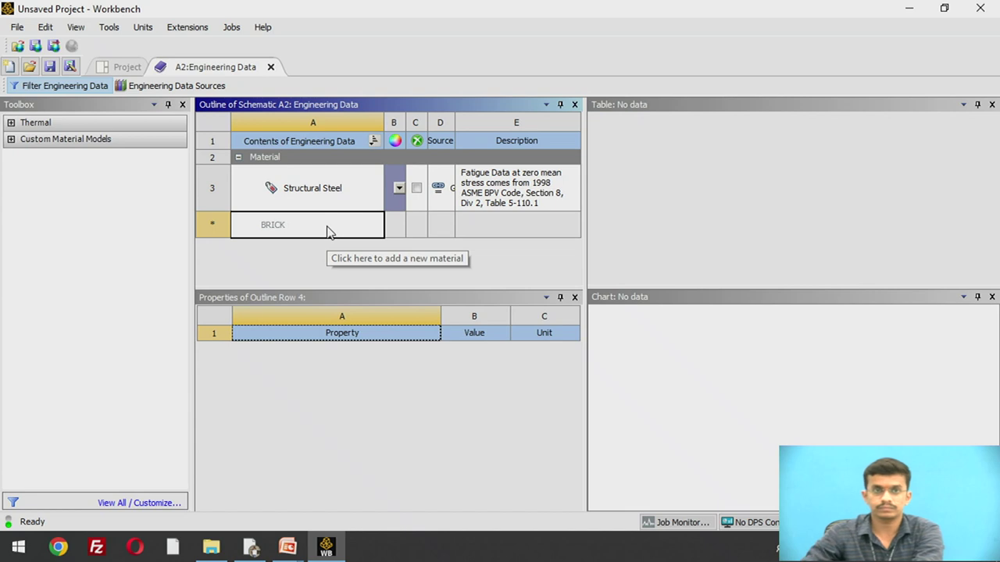
left_click(313, 269)
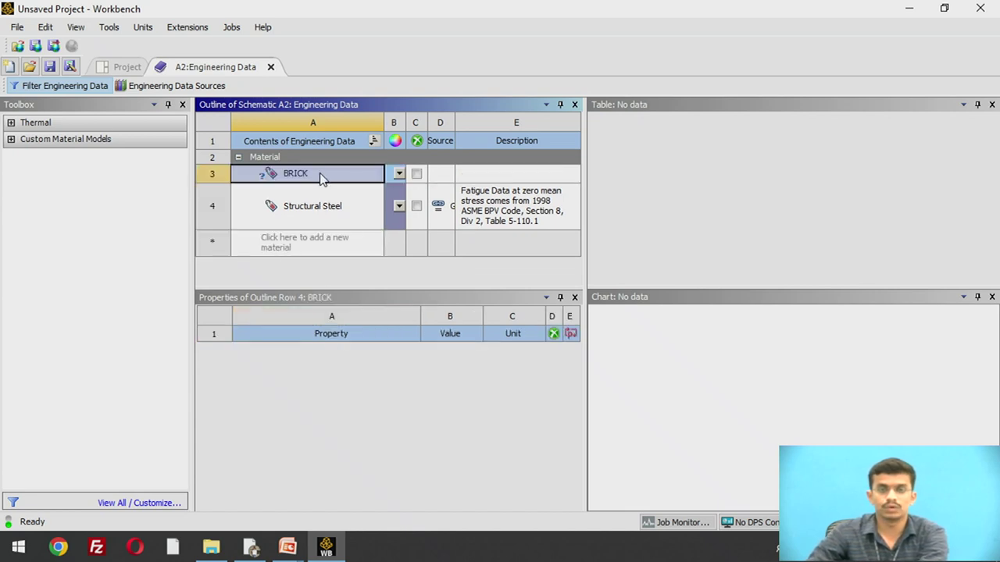
Step: Give BRICK an isotropic thermal conductivity of 80 W m^-1 C^-1
left_click(10, 127)
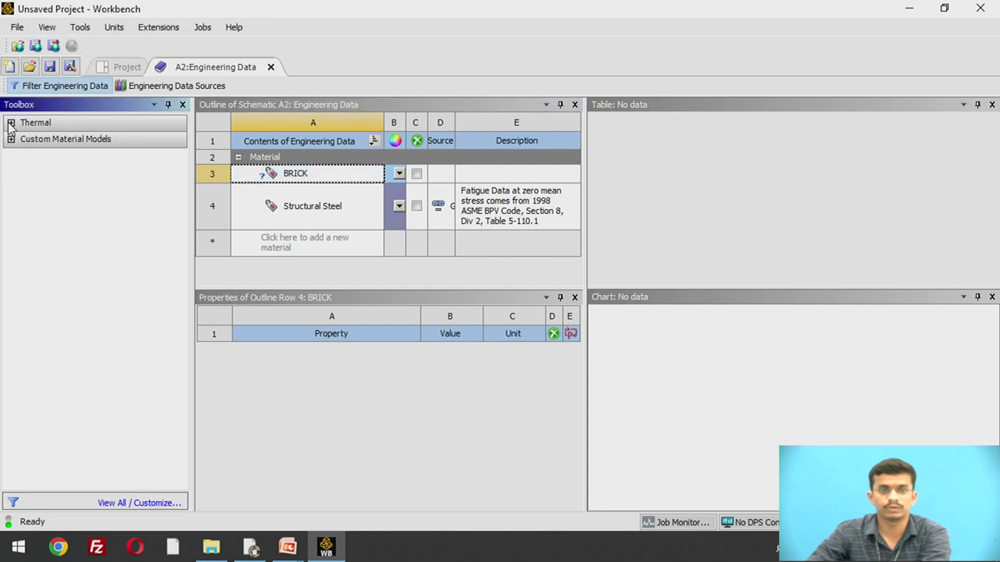
left_click(11, 124)
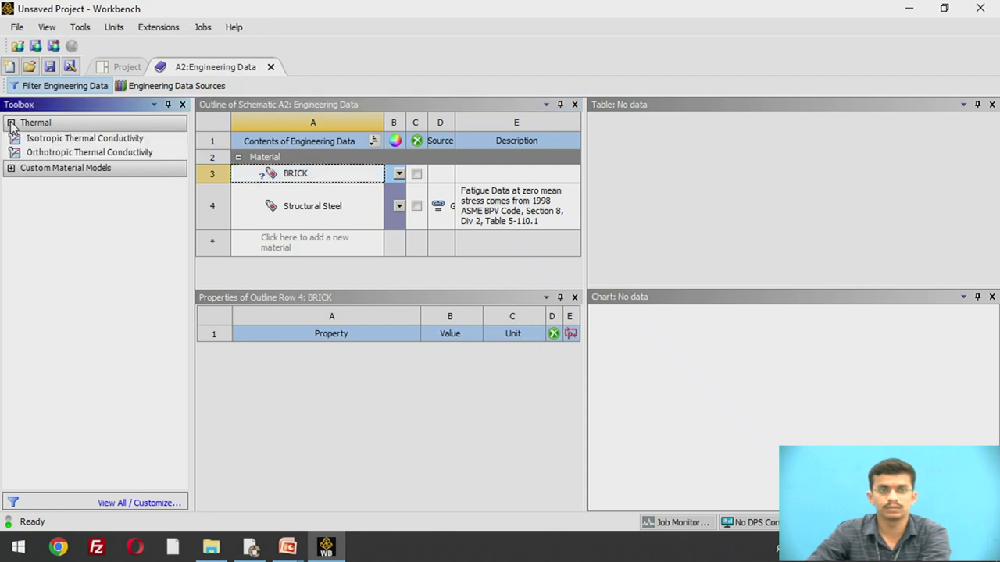
double_click(70, 139)
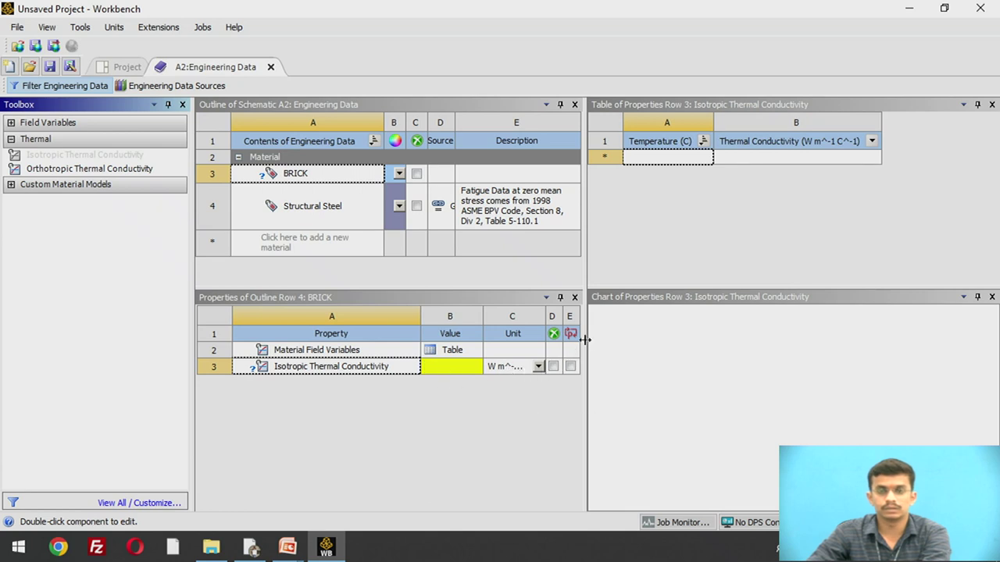
left_click_drag(619, 335, 674, 331)
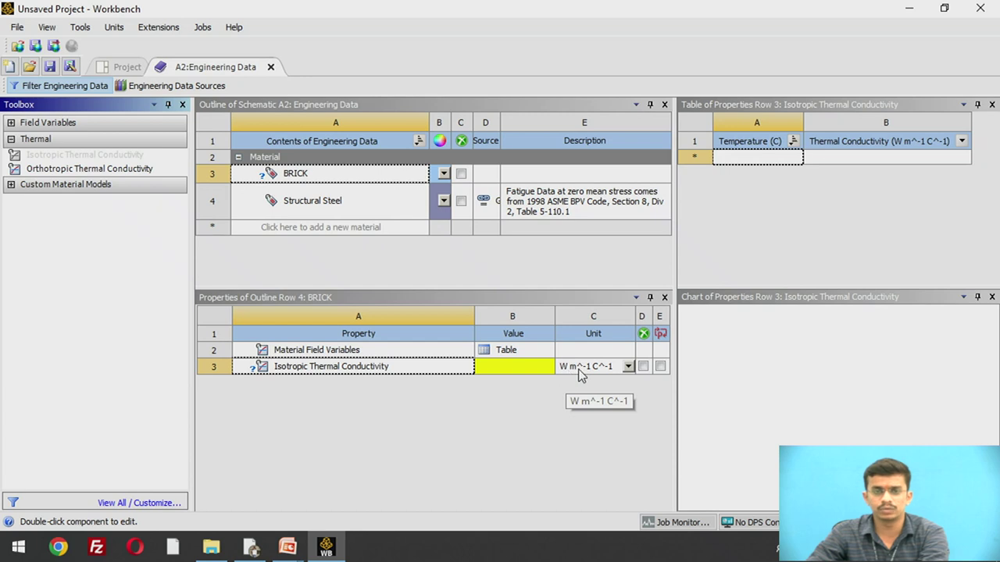
left_click(521, 372)
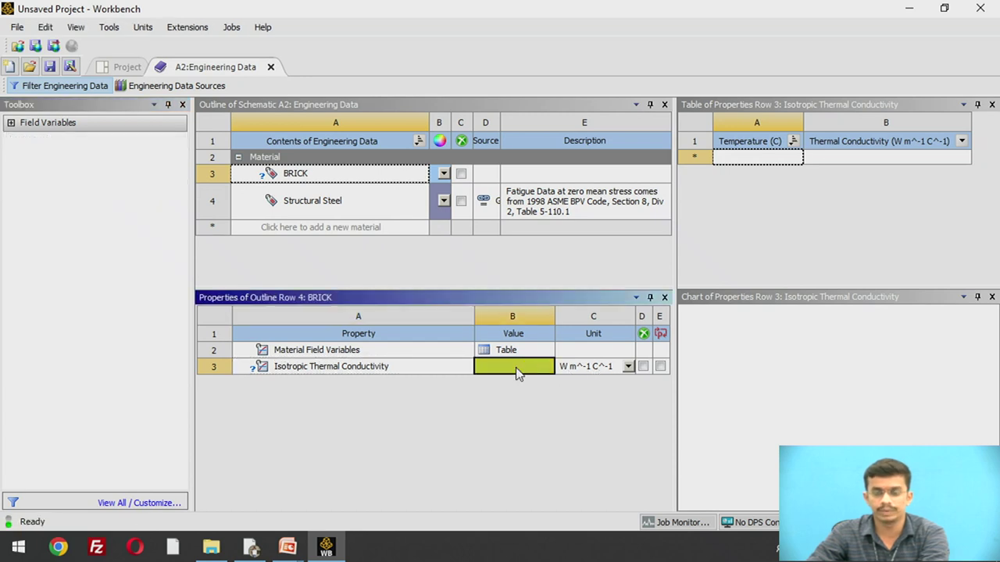
type("80")
key("Return")
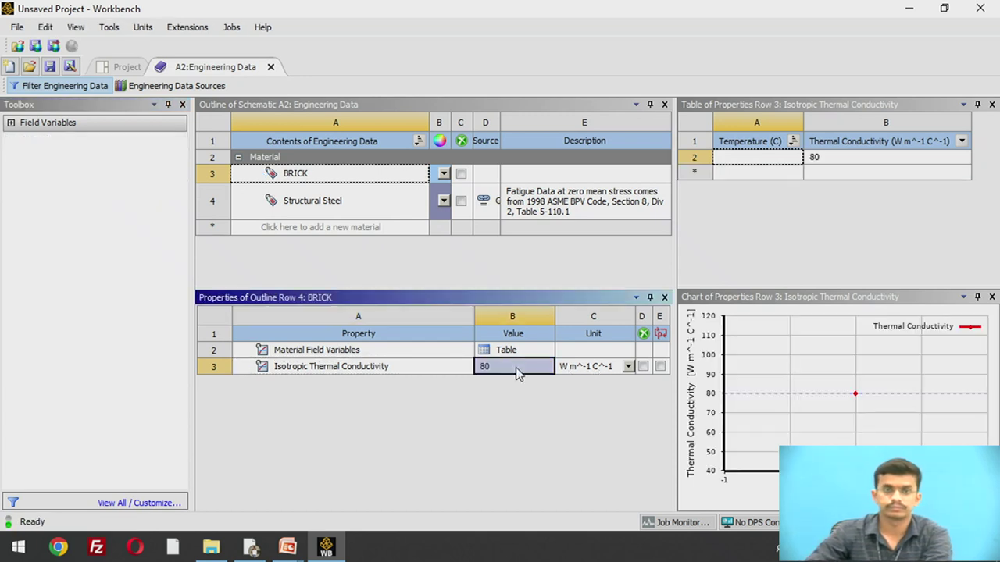
left_click(324, 226)
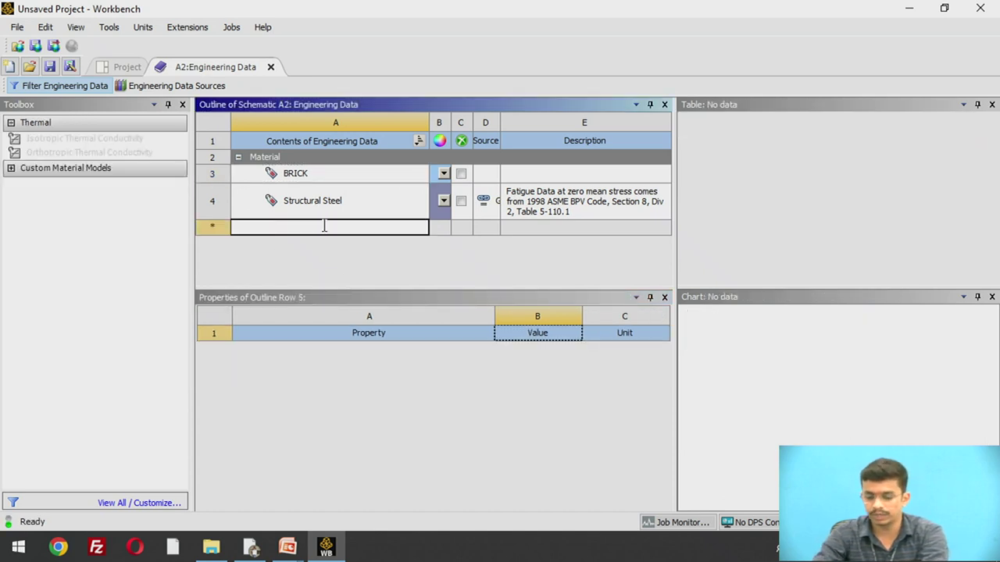
Step: Add an Insulator material with isotropic thermal conductivity 1 W m^-1 C^-1, then return to the project schematic
type("In")
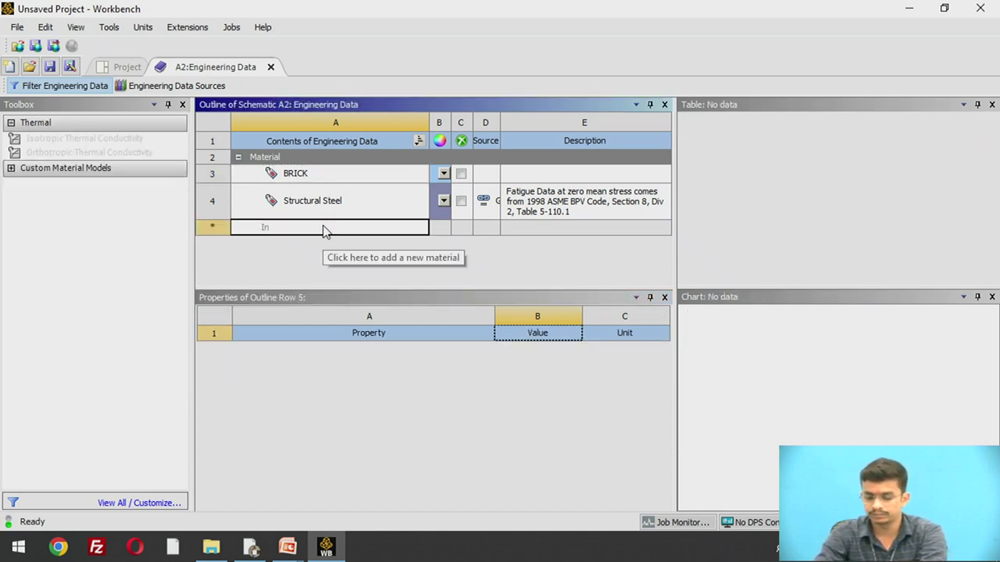
type("sulator")
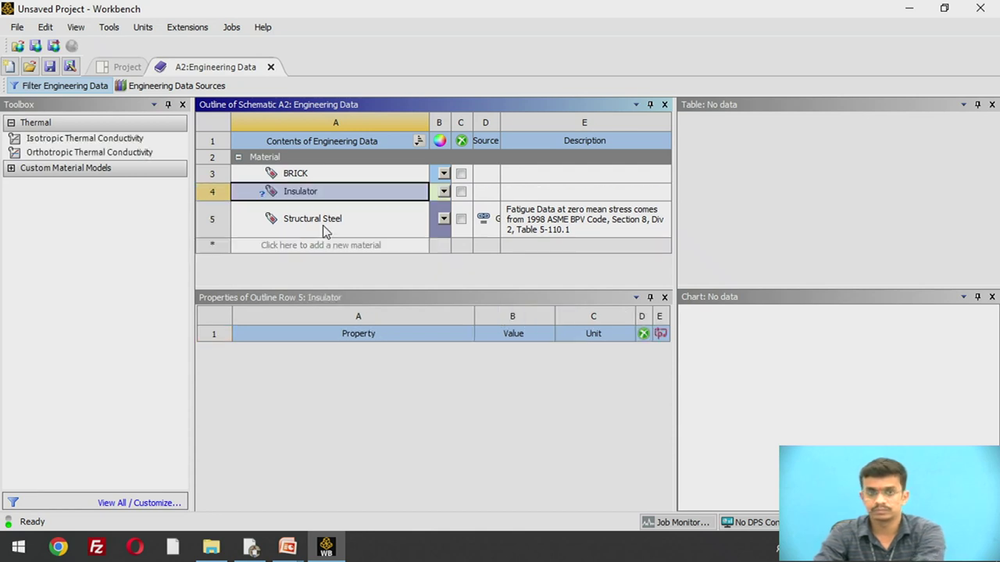
key("Return")
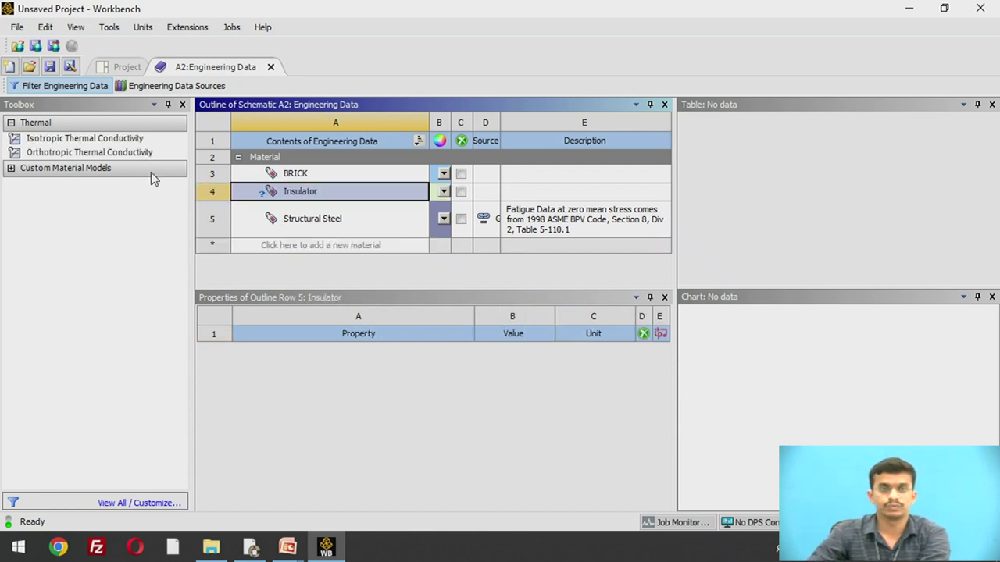
left_click(117, 139)
left_click_drag(117, 148, 355, 194)
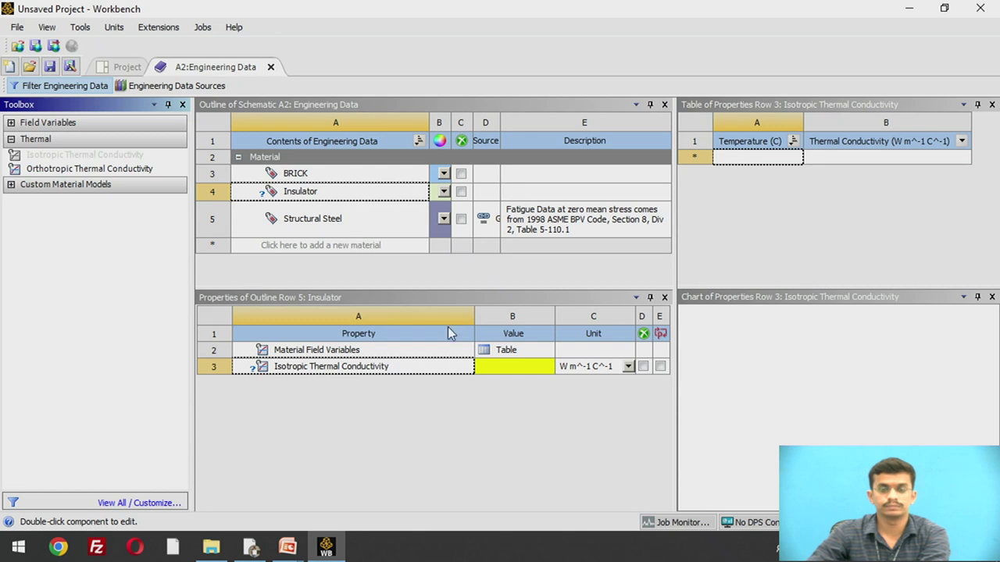
left_click(505, 367)
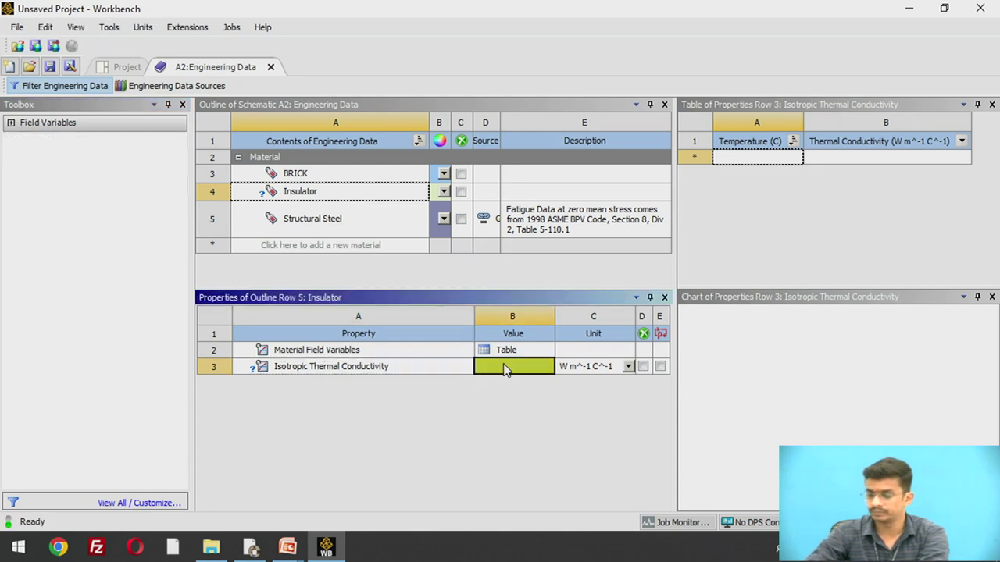
type("1")
key("Return")
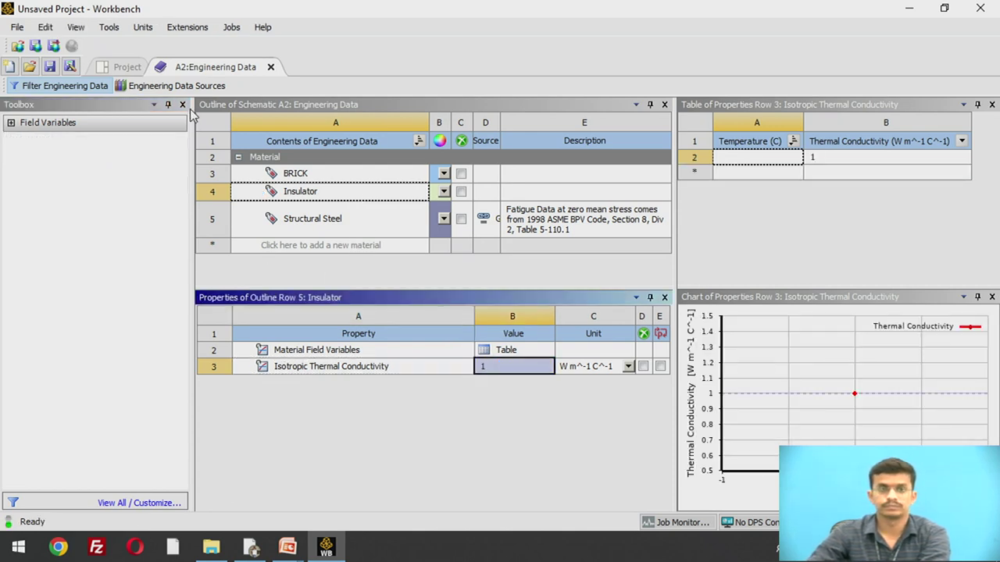
left_click(129, 68)
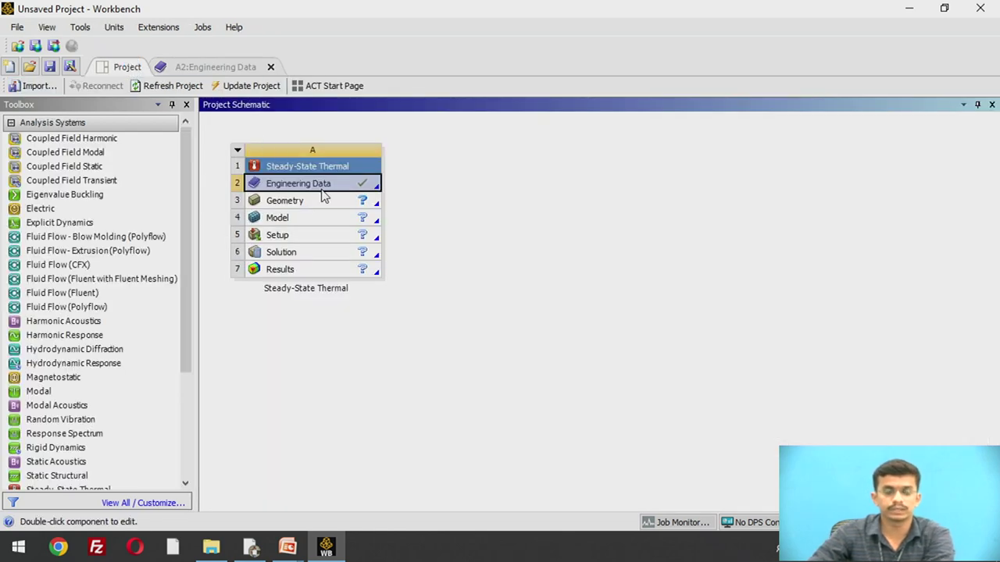
left_click(316, 203)
Step: Open the geometry in DesignModeler, allowing firewall access, and start sketching on the XYPlane
double_click(316, 205)
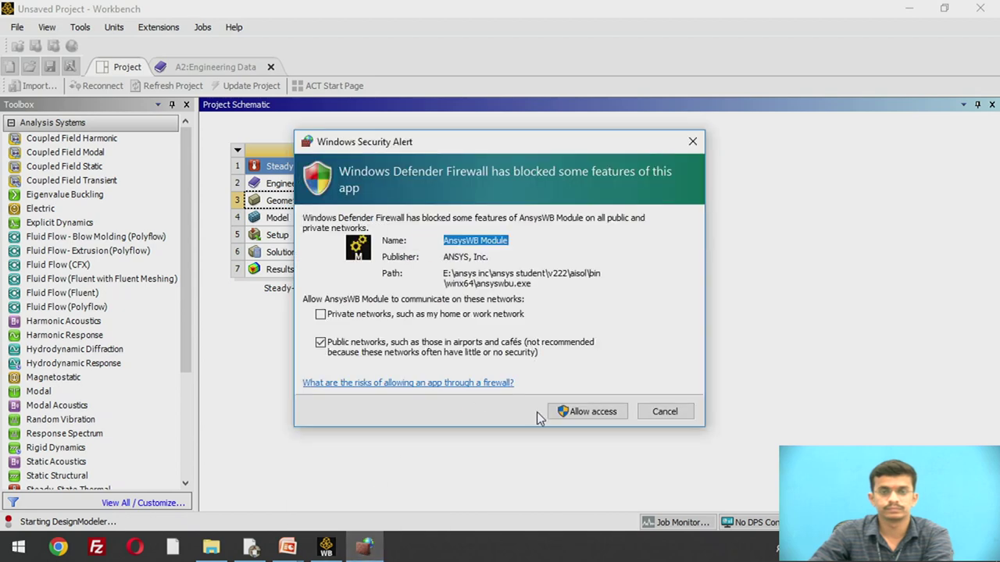
left_click(560, 414)
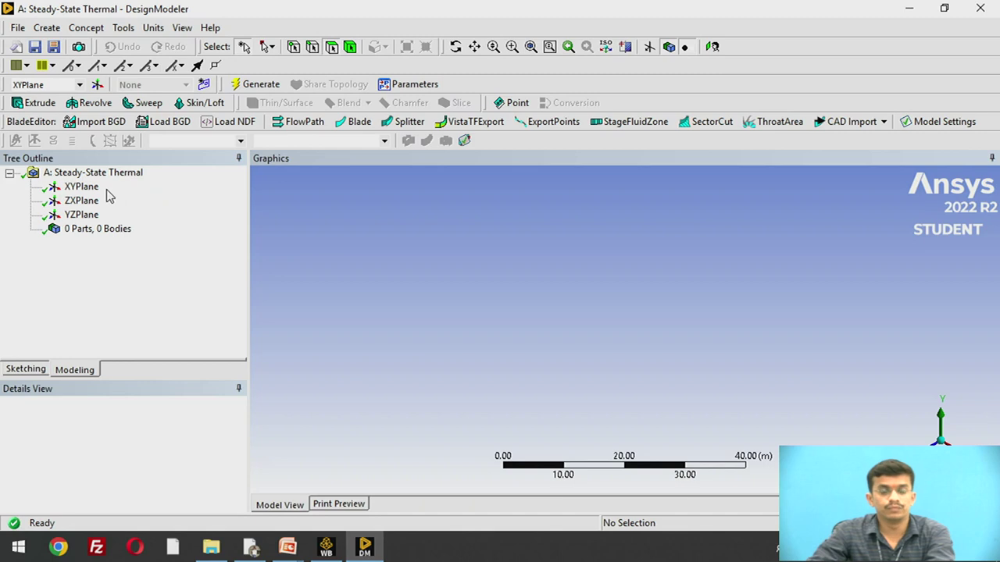
left_click(91, 190)
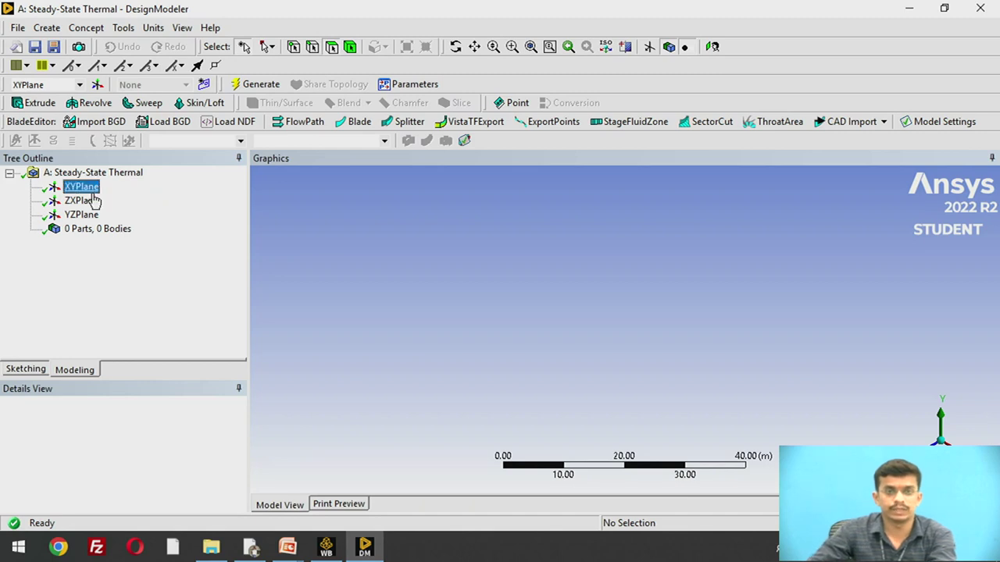
left_click(30, 371)
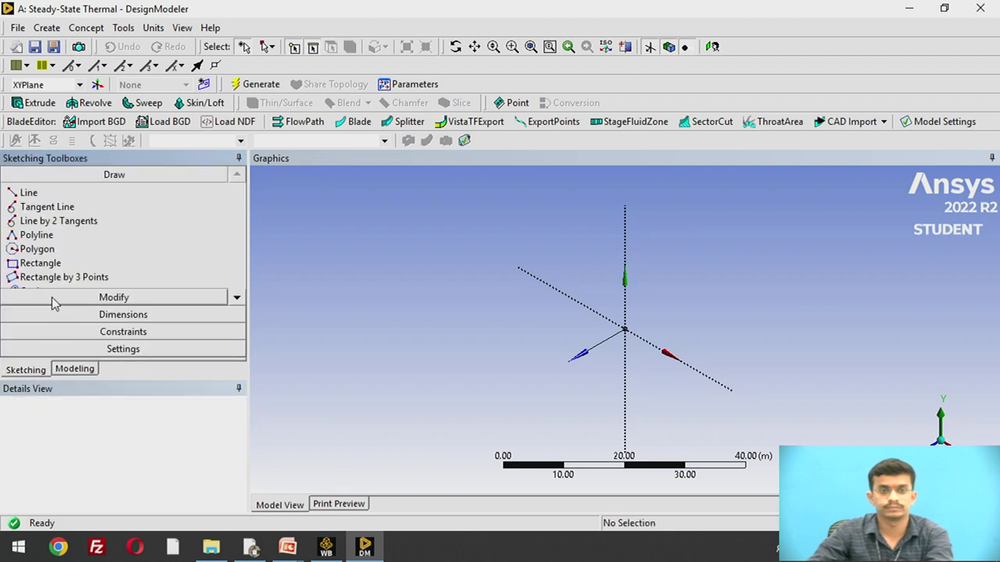
Step: Set the model length units to millimetres
left_click(242, 297)
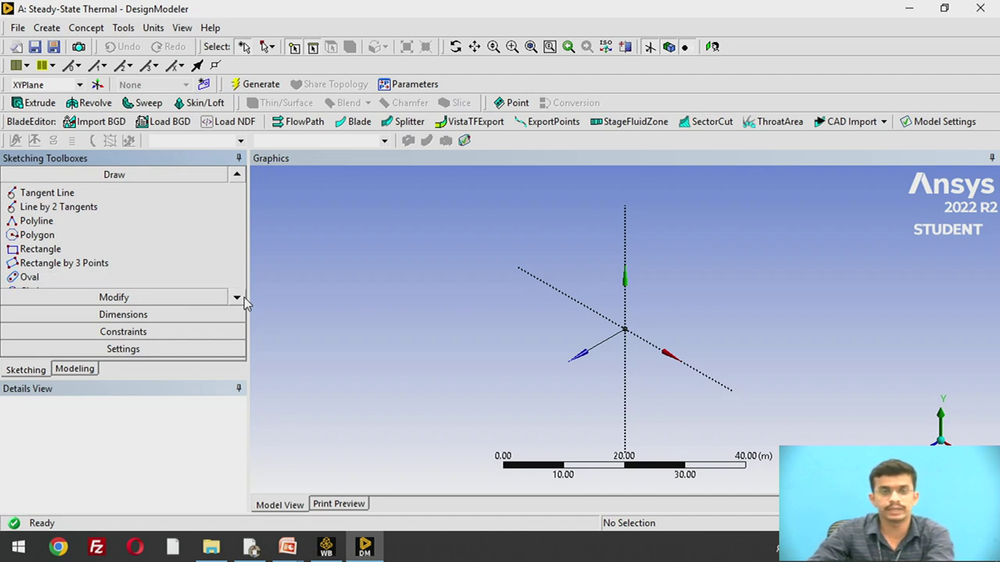
left_click(81, 252)
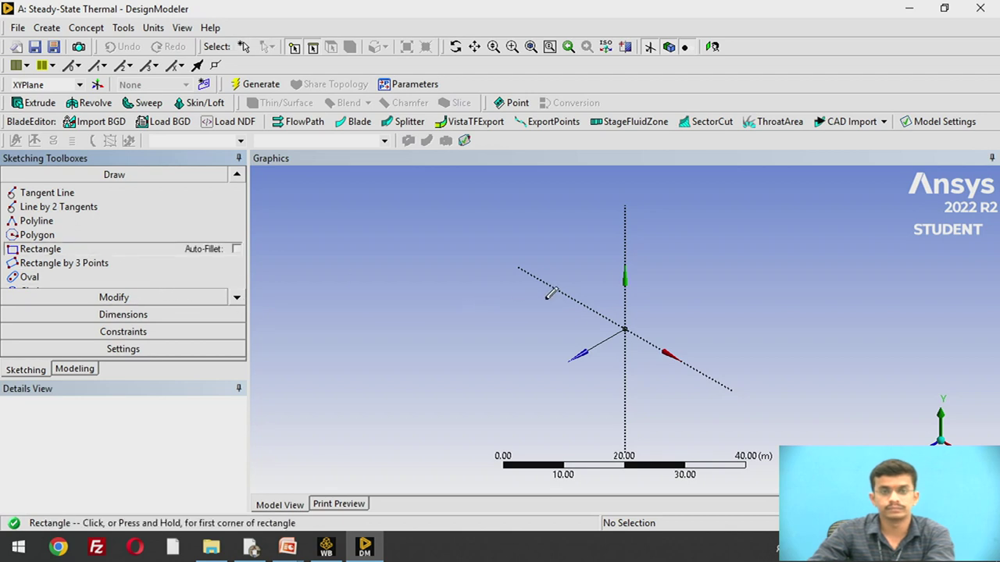
key("Escape")
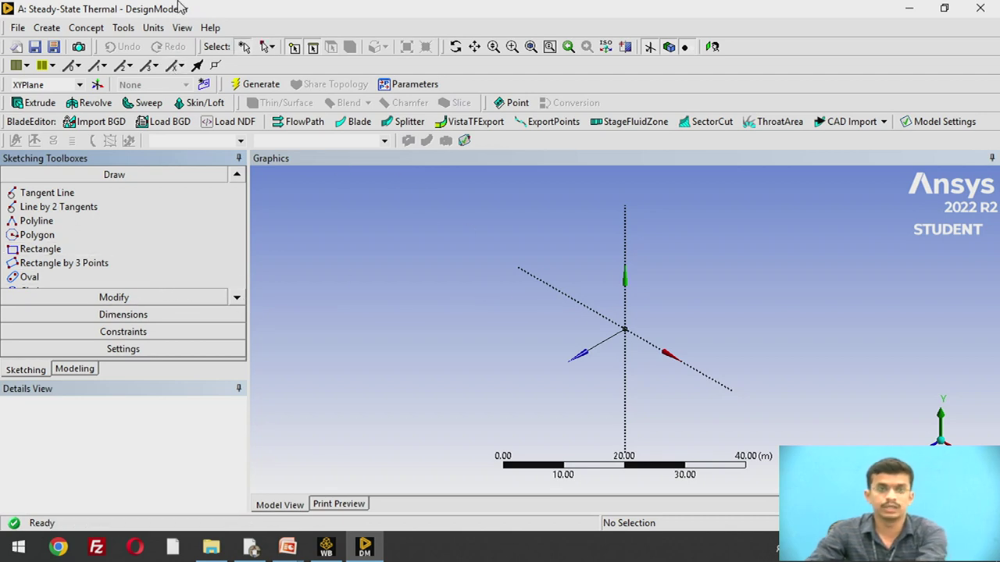
left_click(156, 27)
mouse_move(191, 31)
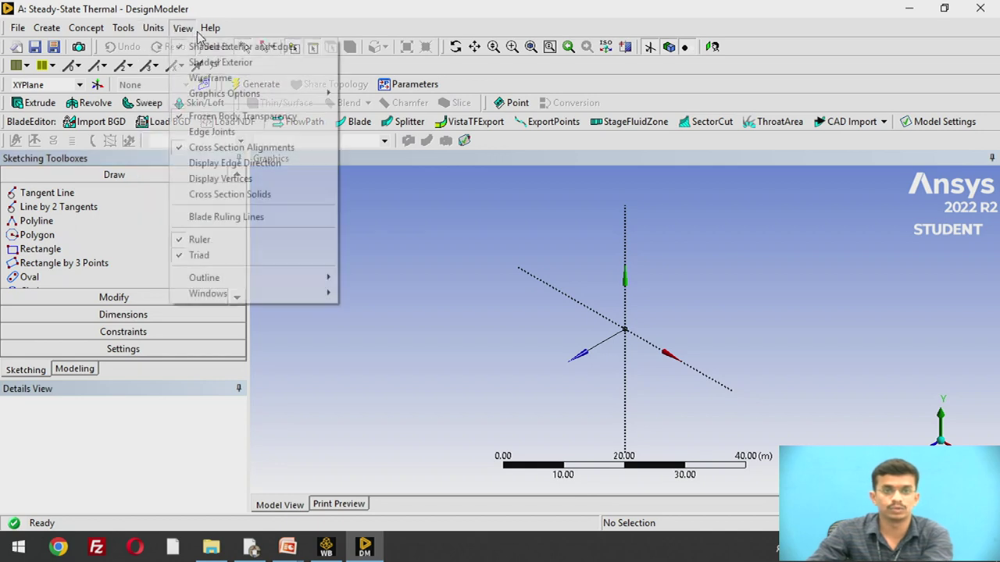
mouse_move(154, 29)
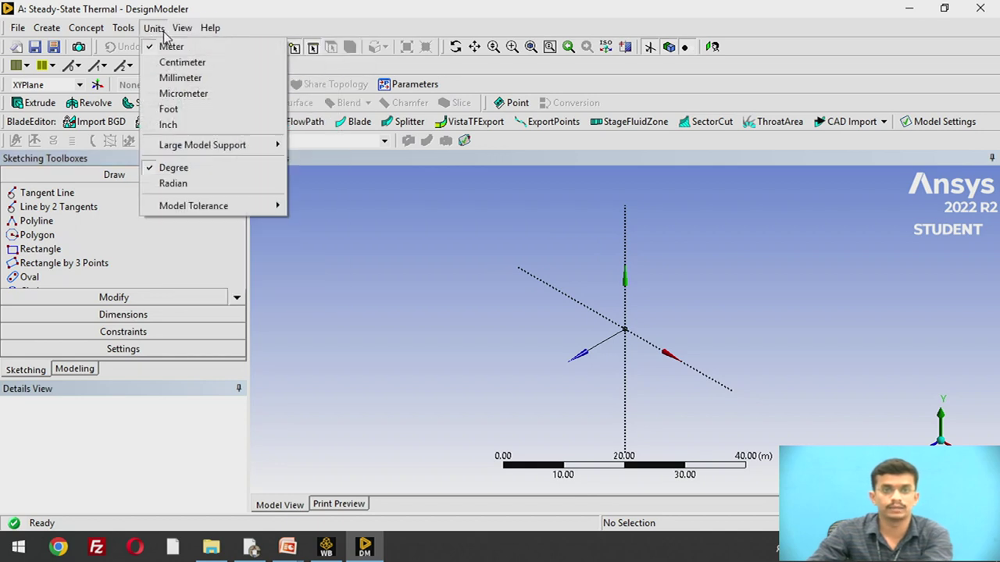
left_click(179, 78)
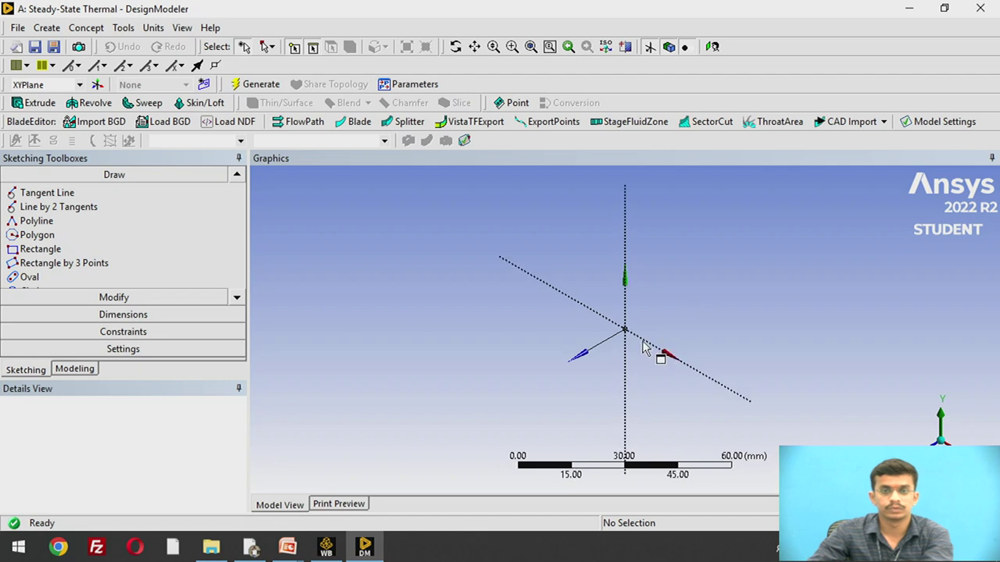
Step: Draw a rectangle on the XYPlane with its first corner at the origin
scroll(641, 347, "up", 5)
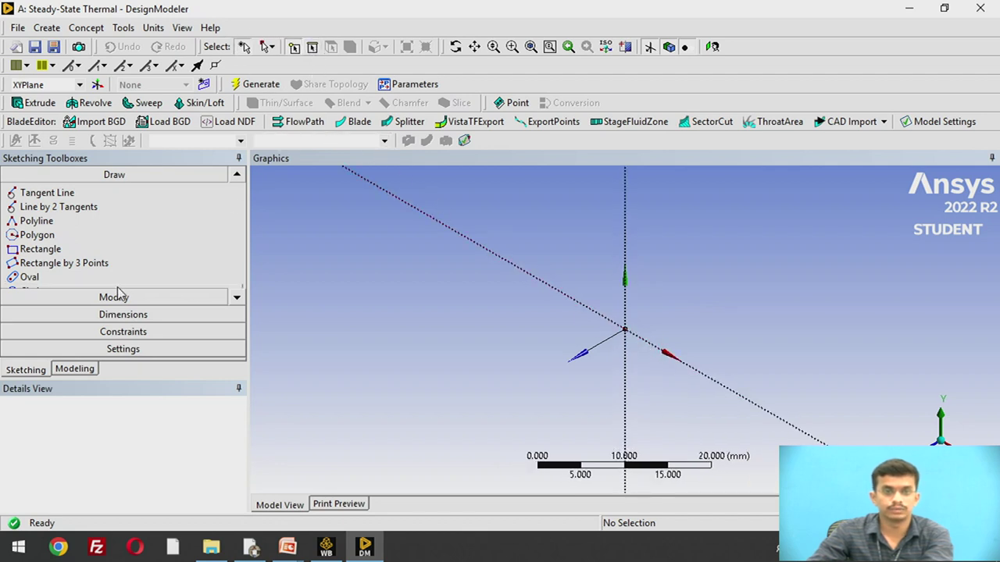
left_click(79, 250)
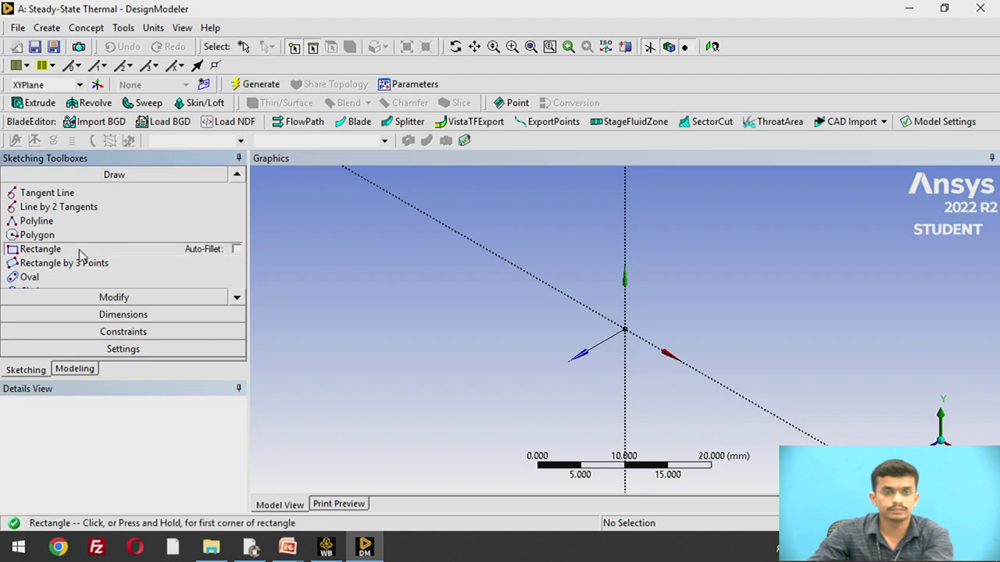
left_click(625, 328)
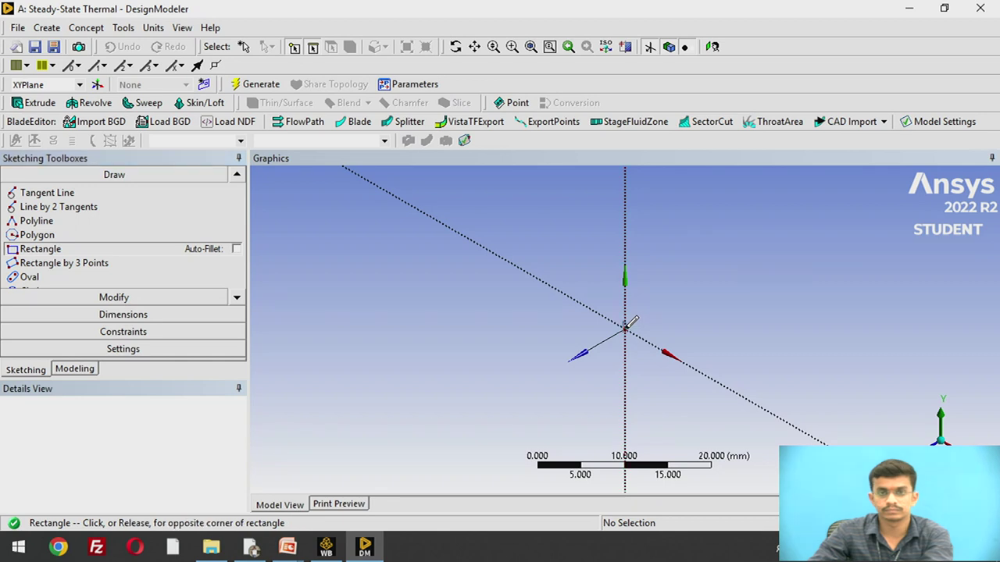
left_click(671, 301)
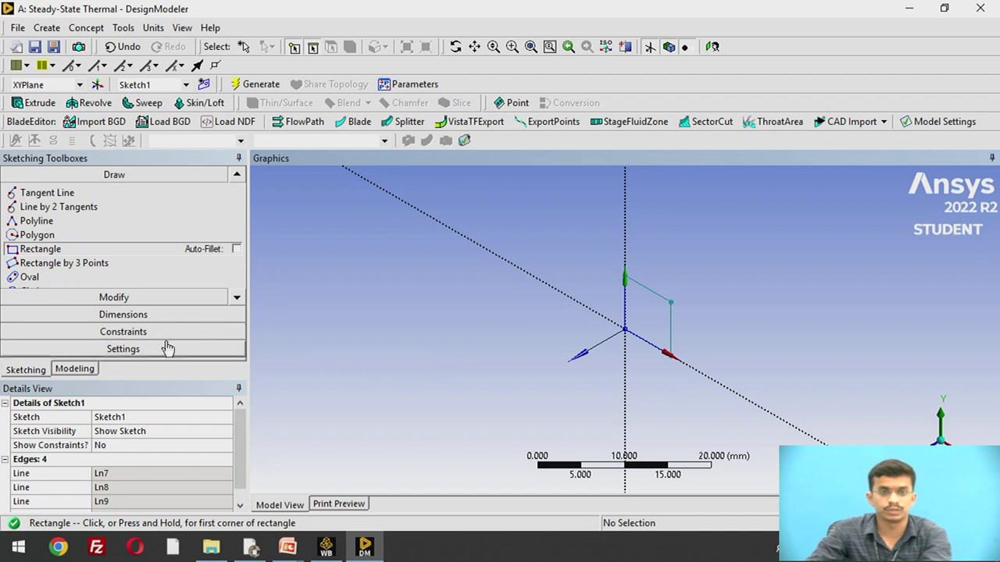
left_click(149, 316)
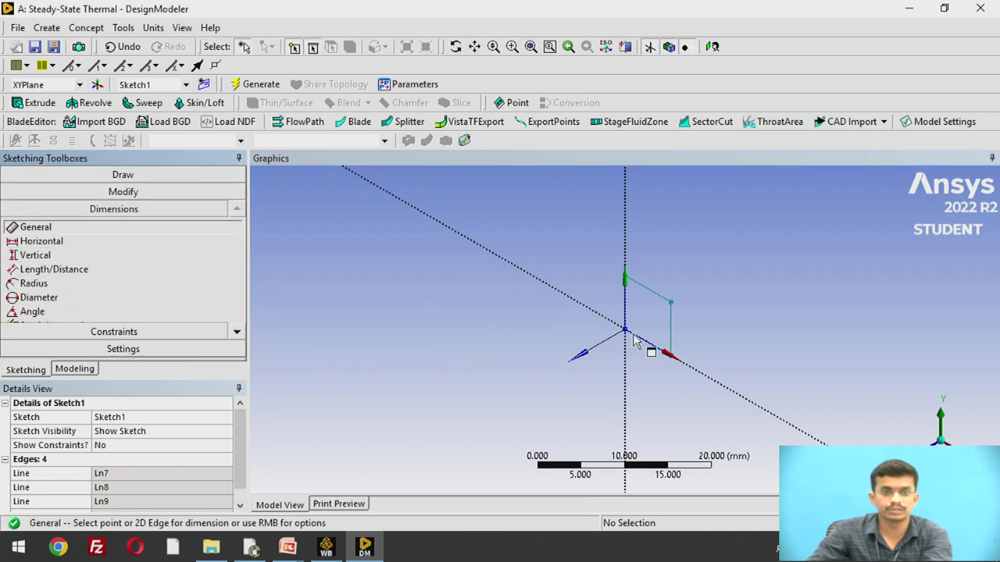
Step: Dimension the rectangle's height V1 and width H2, setting both to 1 mm
left_click(677, 342)
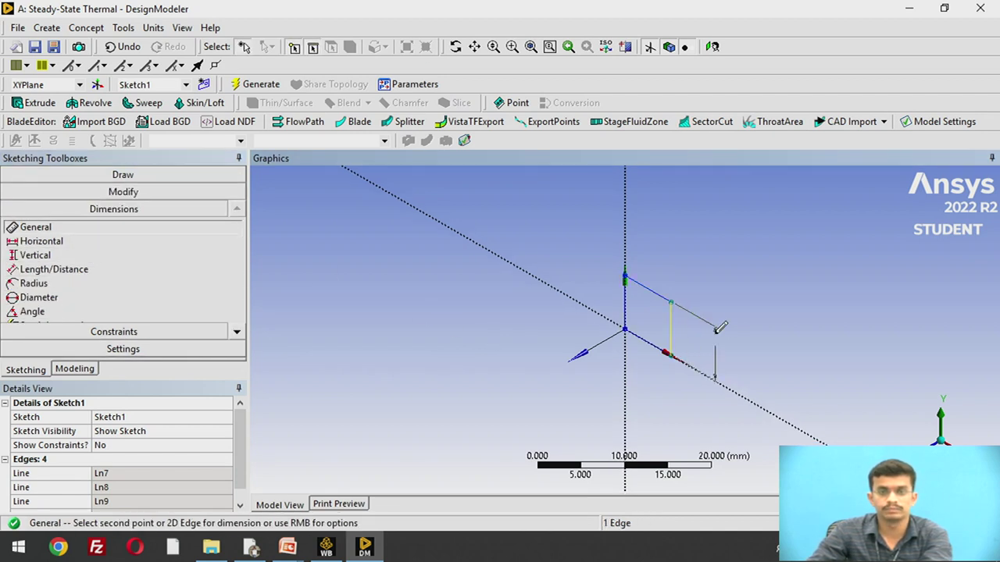
left_click(716, 334)
left_click(663, 290)
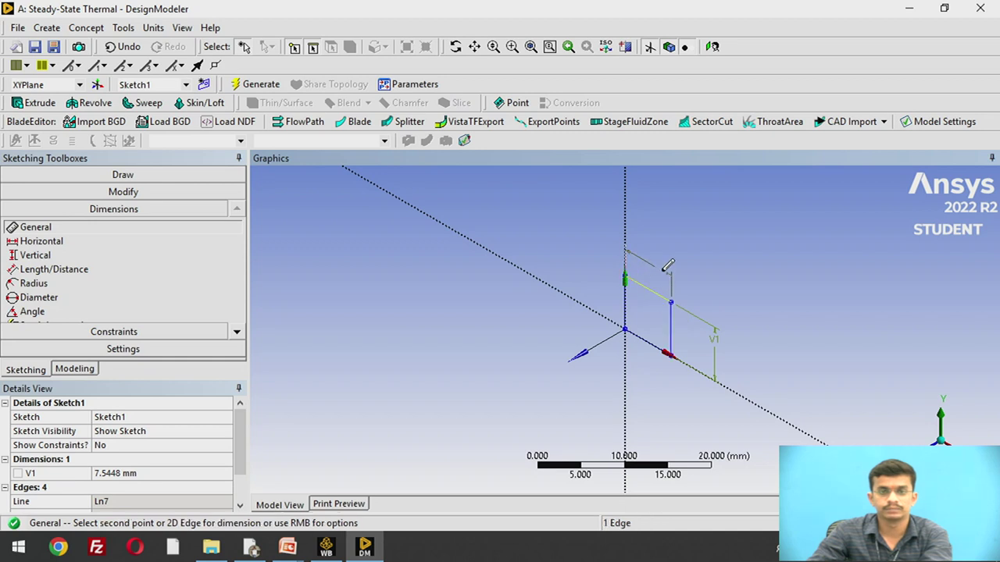
left_click(662, 273)
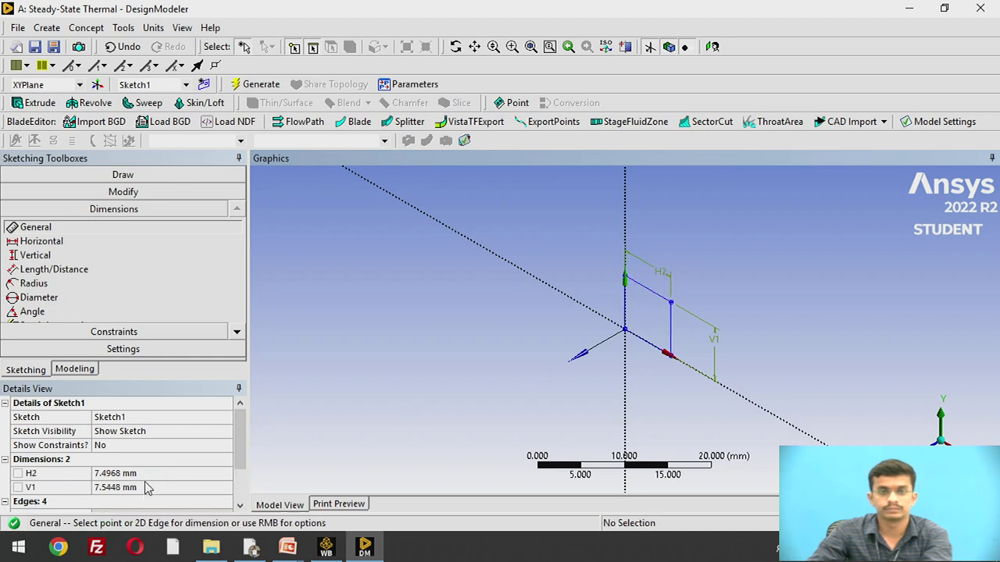
left_click(148, 474)
type("1")
key("Return")
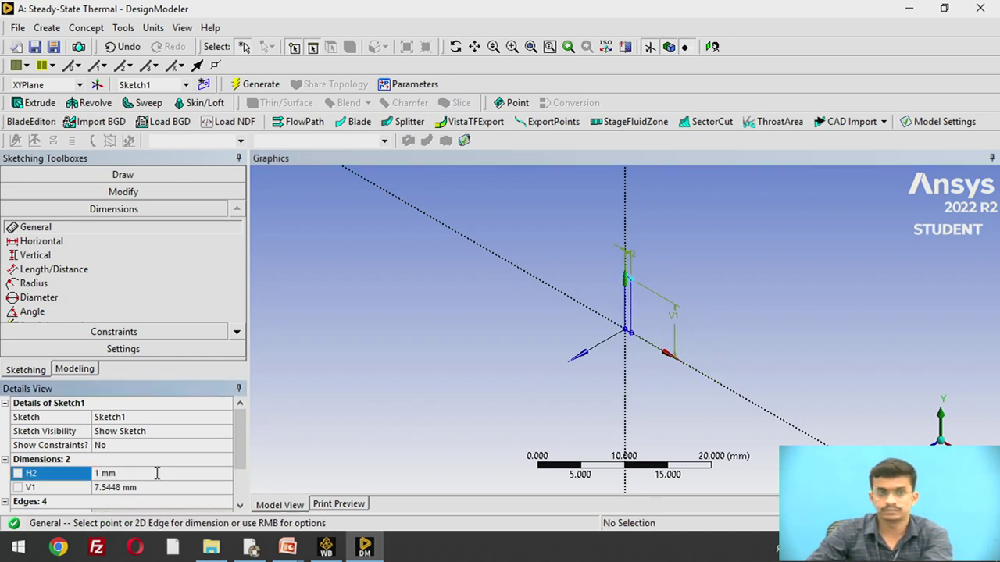
left_click(150, 488)
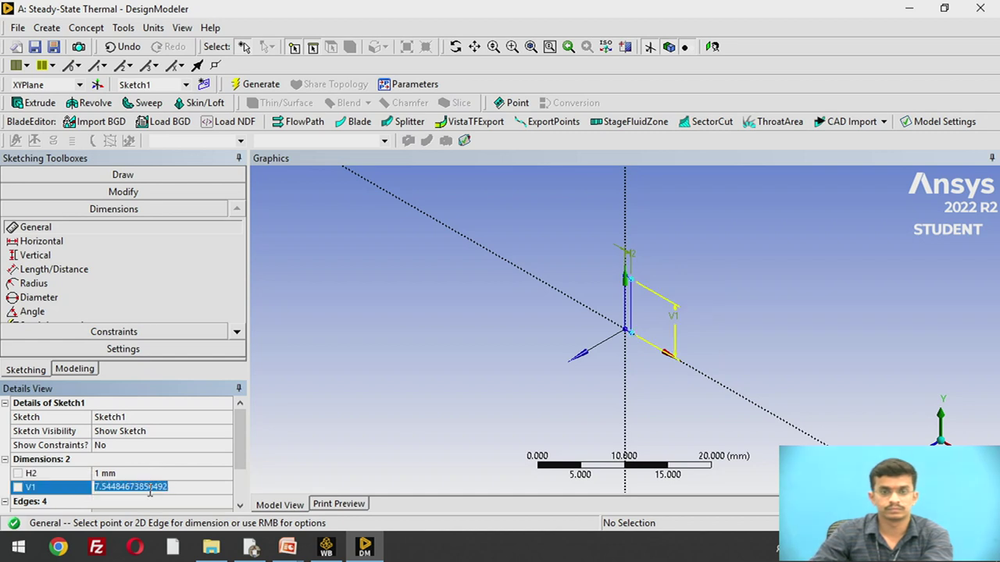
type("1")
key("Return")
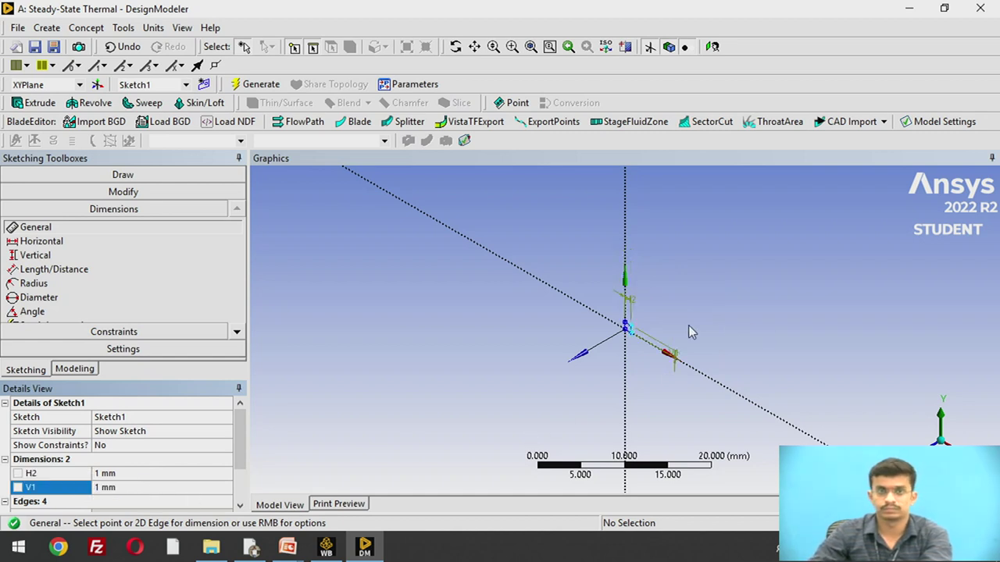
scroll(633, 328, "up", 6)
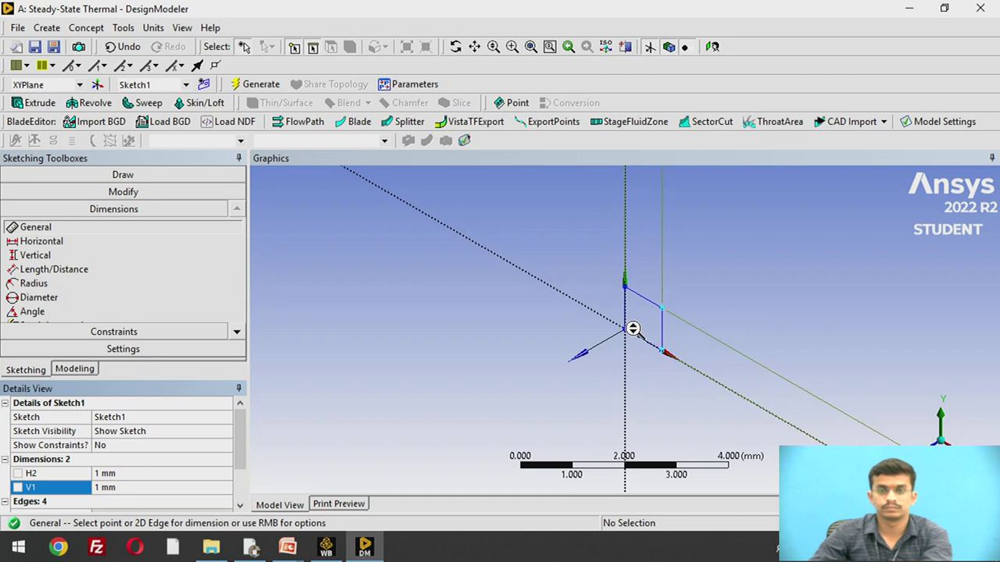
scroll(633, 329, "up", 2)
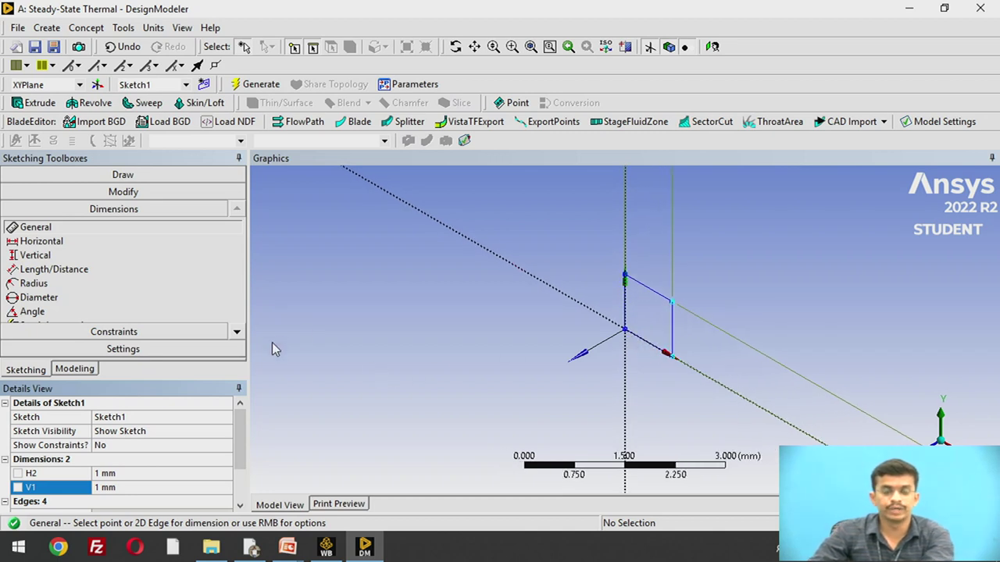
Step: Extrude Sketch1 to a 10 mm depth, generating a 1×1×10 mm bar
left_click(33, 107)
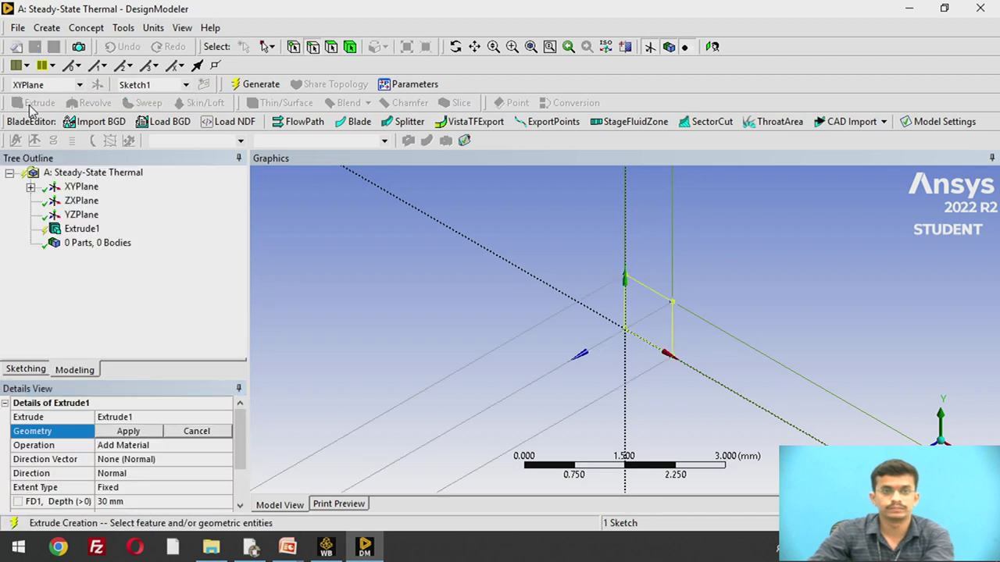
left_click(148, 504)
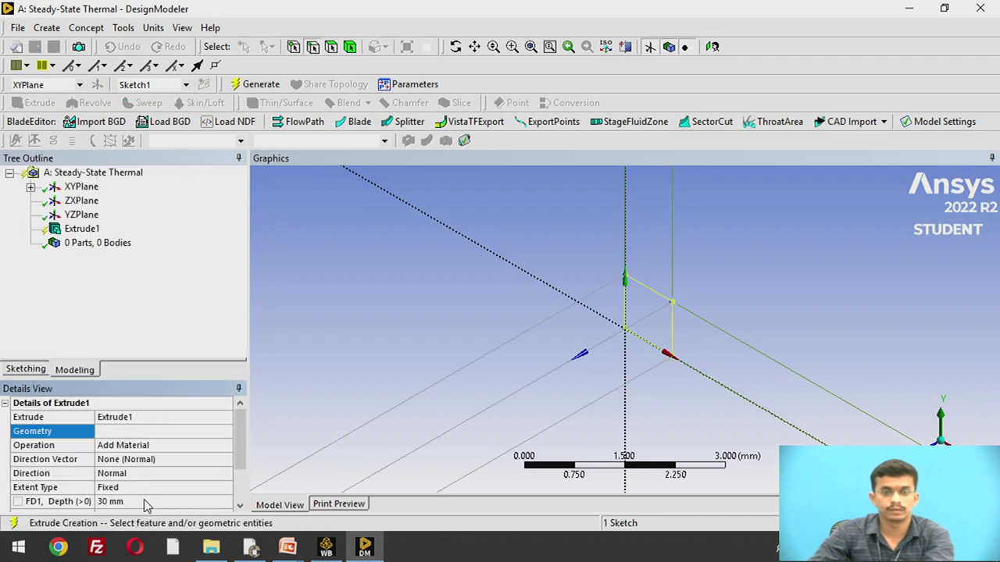
type("10")
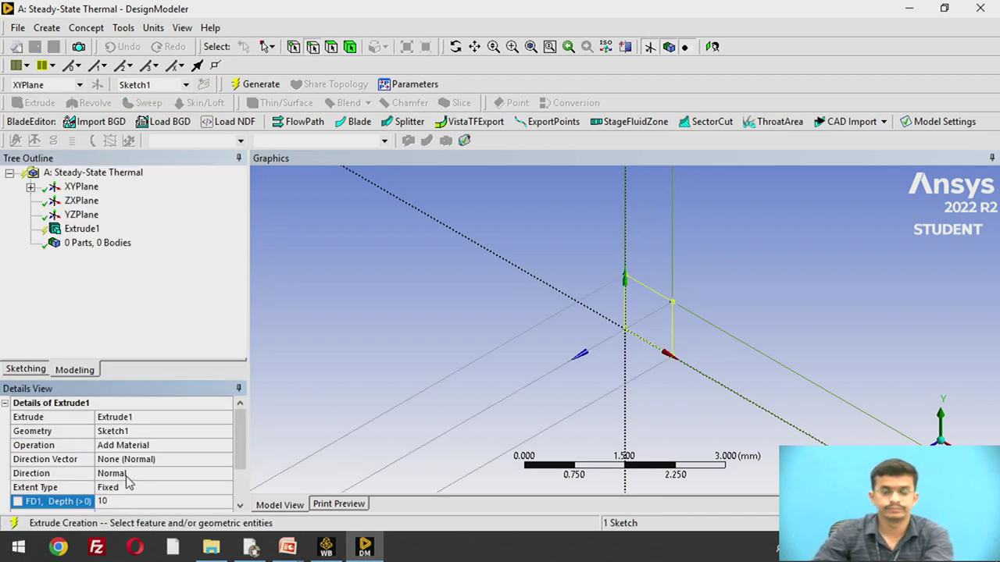
left_click(266, 84)
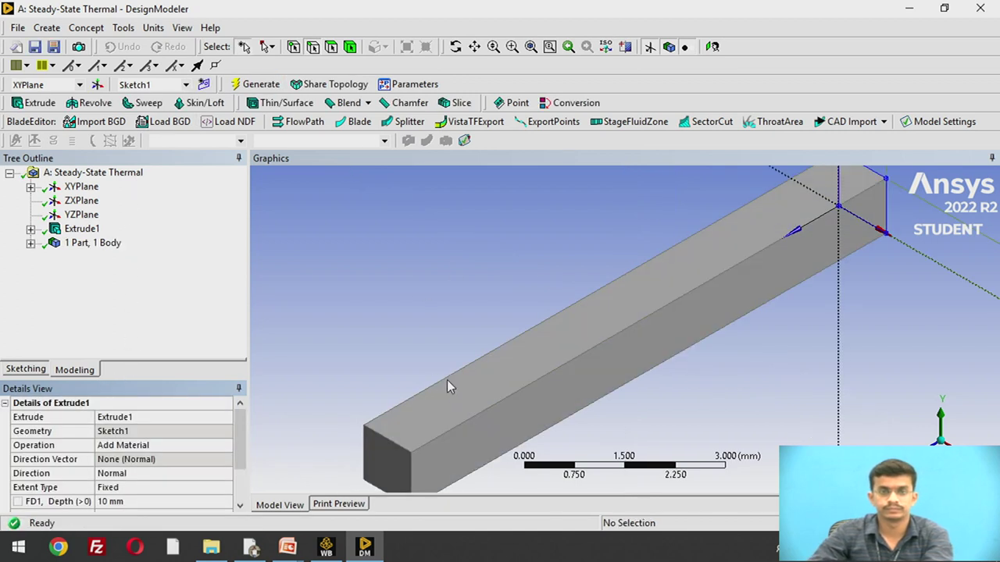
scroll(434, 383, "down", 1)
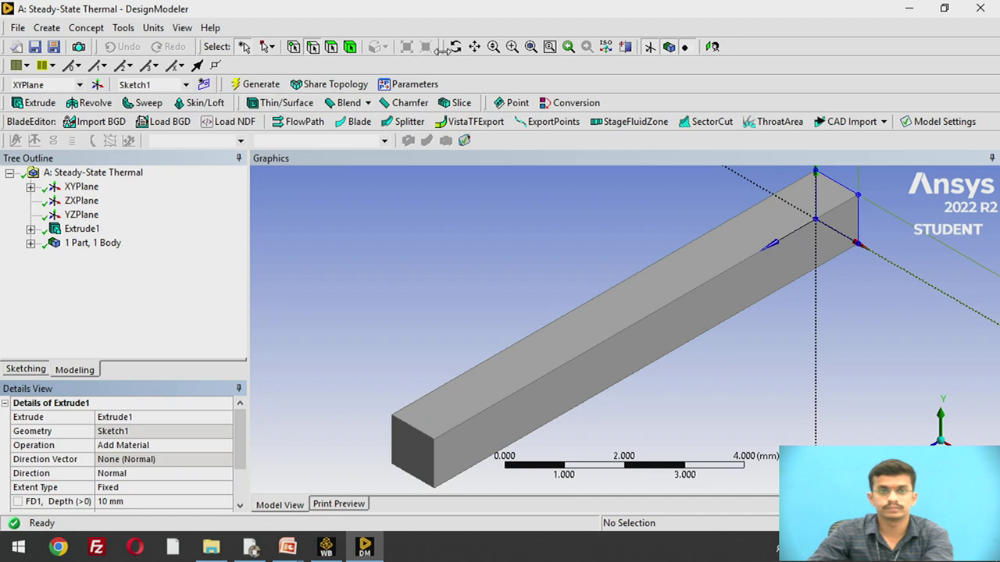
left_click(474, 47)
left_click_drag(448, 252, 558, 141)
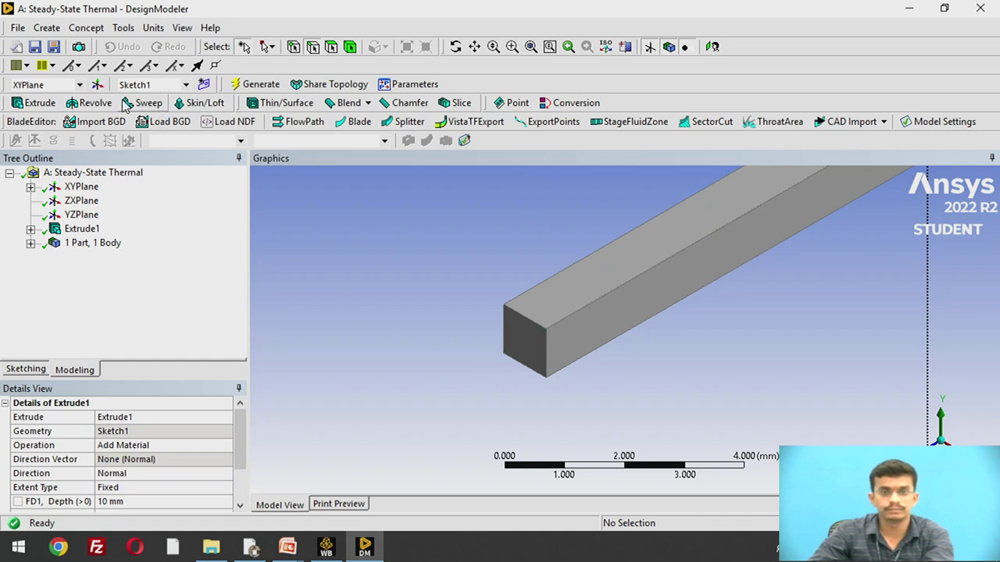
Step: Create Plane4 from the bar's front end face and start sketching on it
left_click(97, 84)
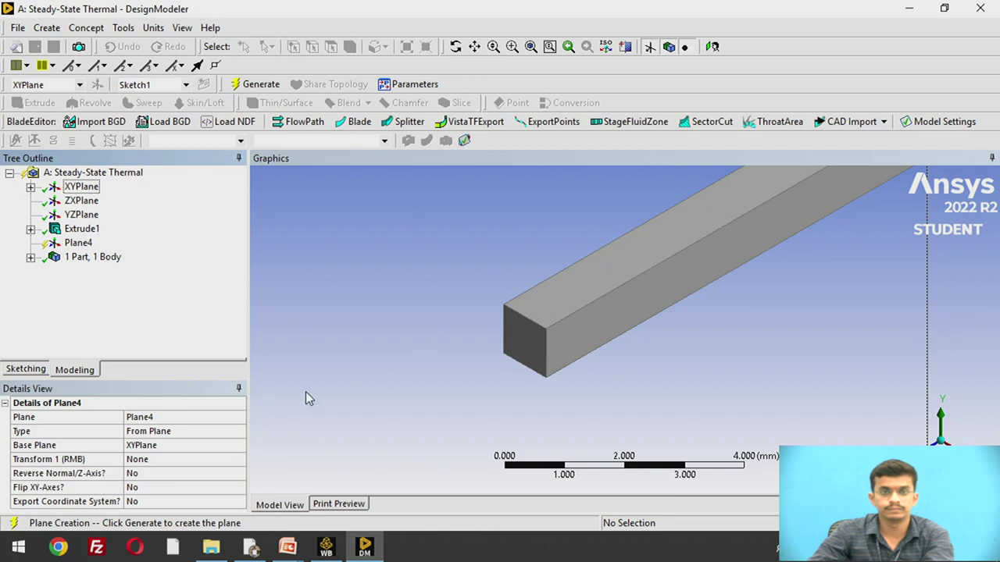
left_click(174, 435)
left_click(241, 433)
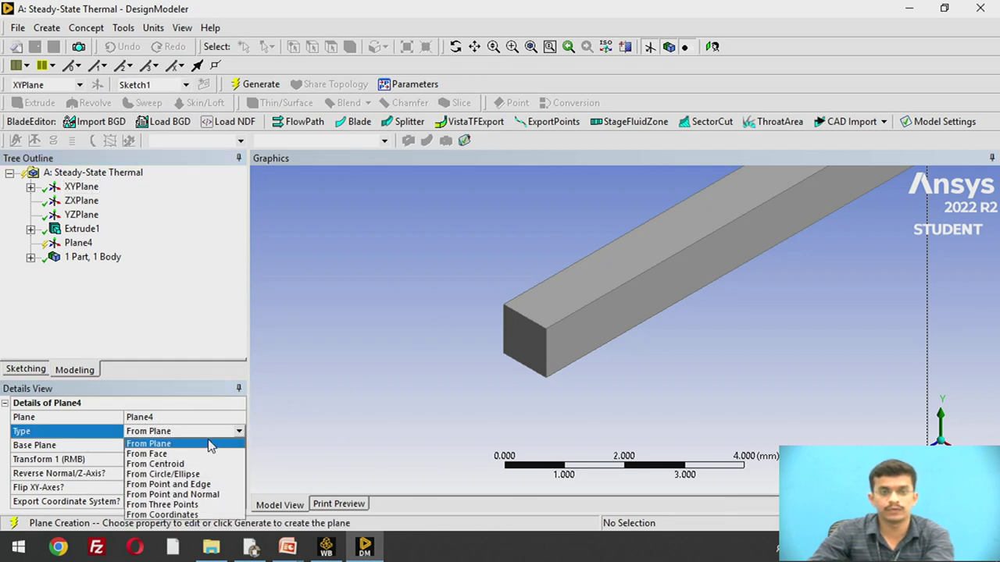
left_click(205, 455)
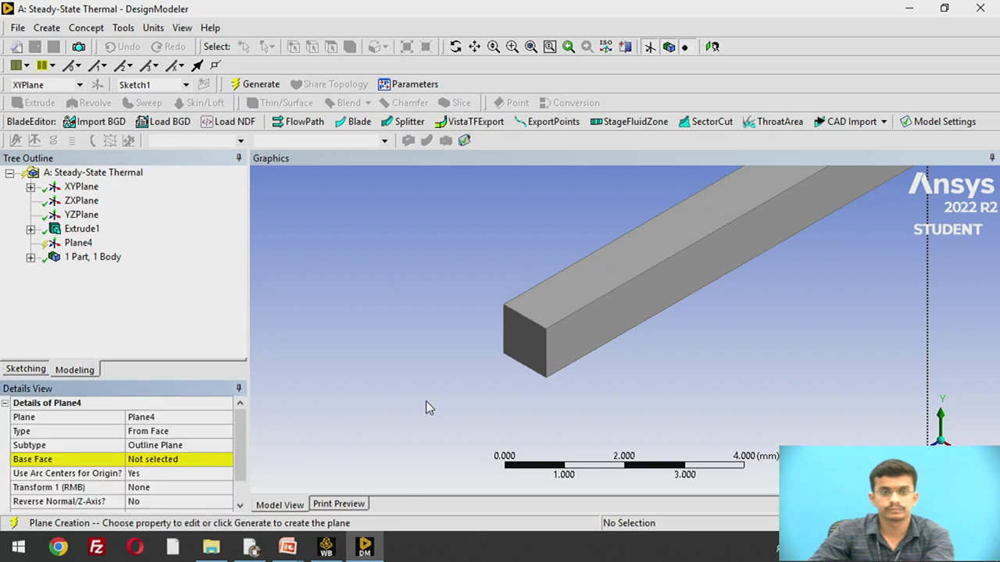
left_click(144, 461)
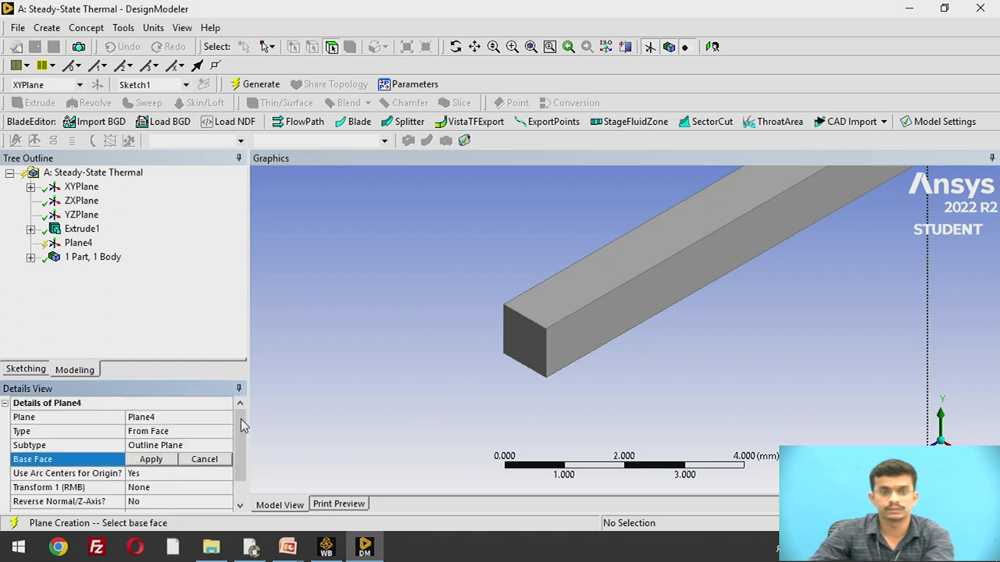
left_click(522, 334)
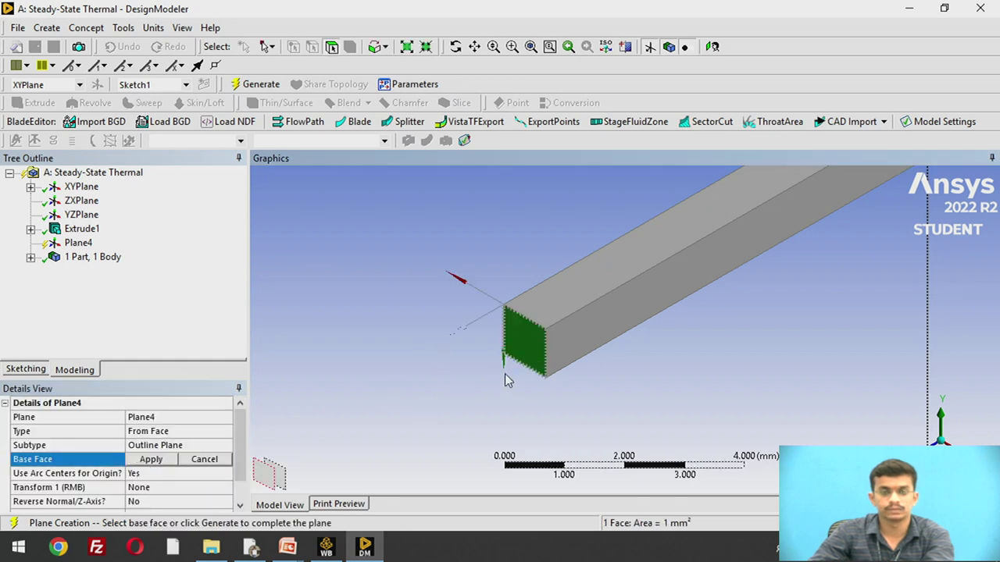
left_click(154, 461)
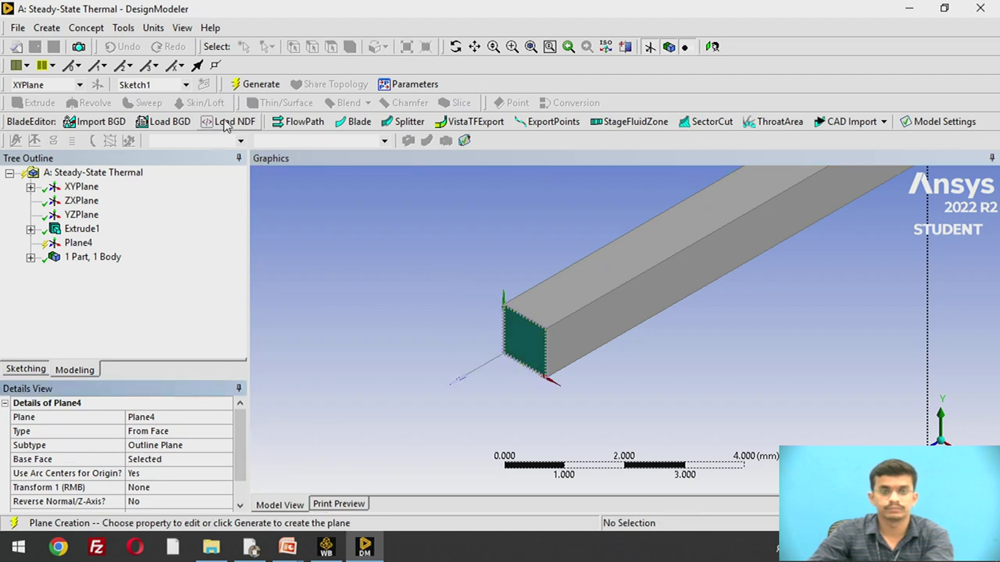
left_click(255, 86)
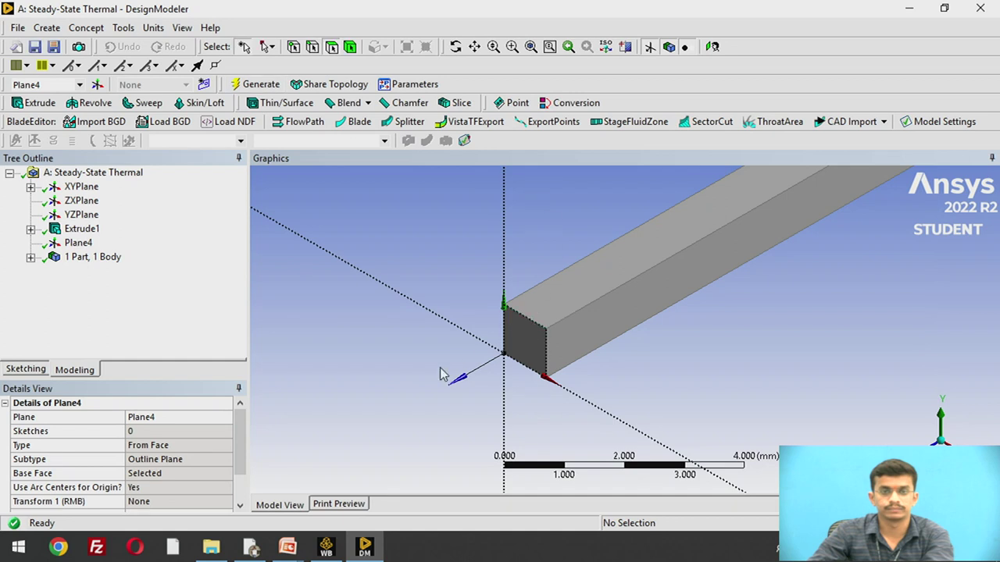
left_click(74, 244)
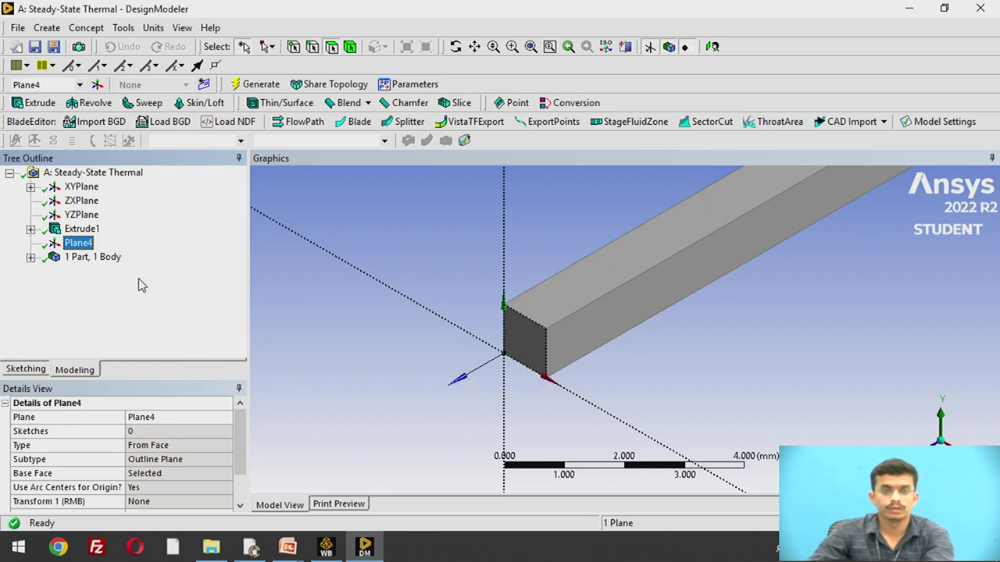
left_click(25, 372)
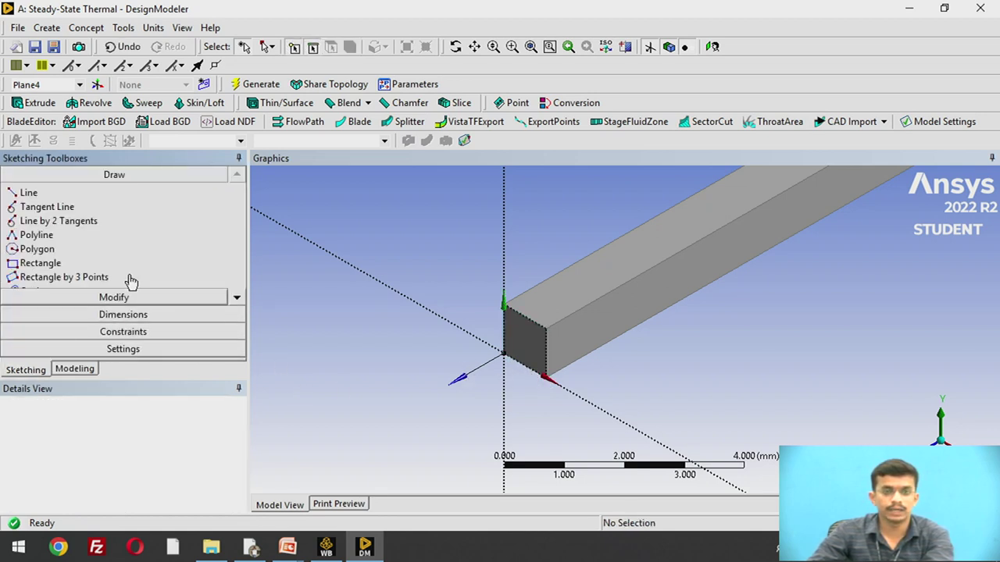
Step: Draw a rectangle on Plane4 from the origin to the bar's top corner
left_click(75, 266)
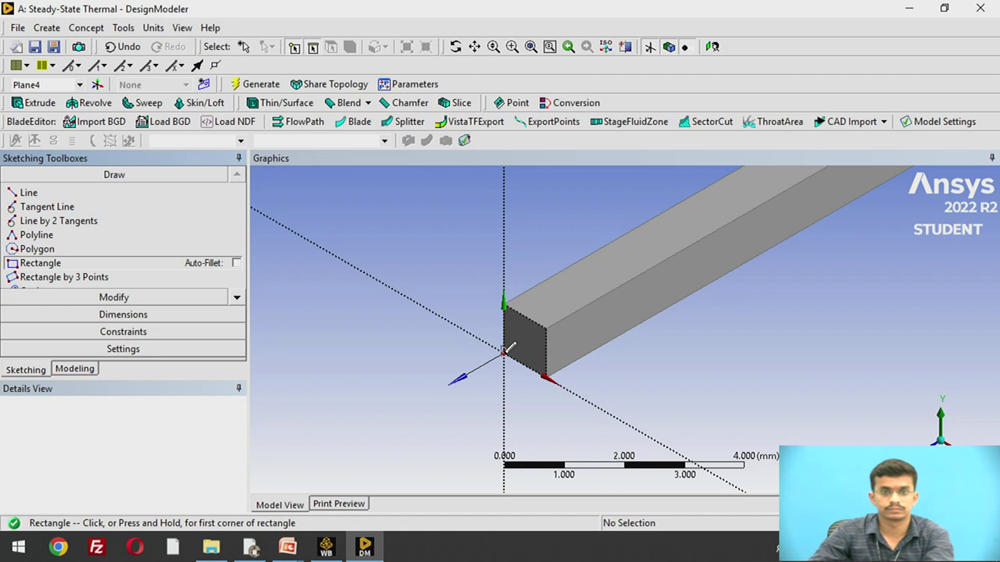
left_click(505, 352)
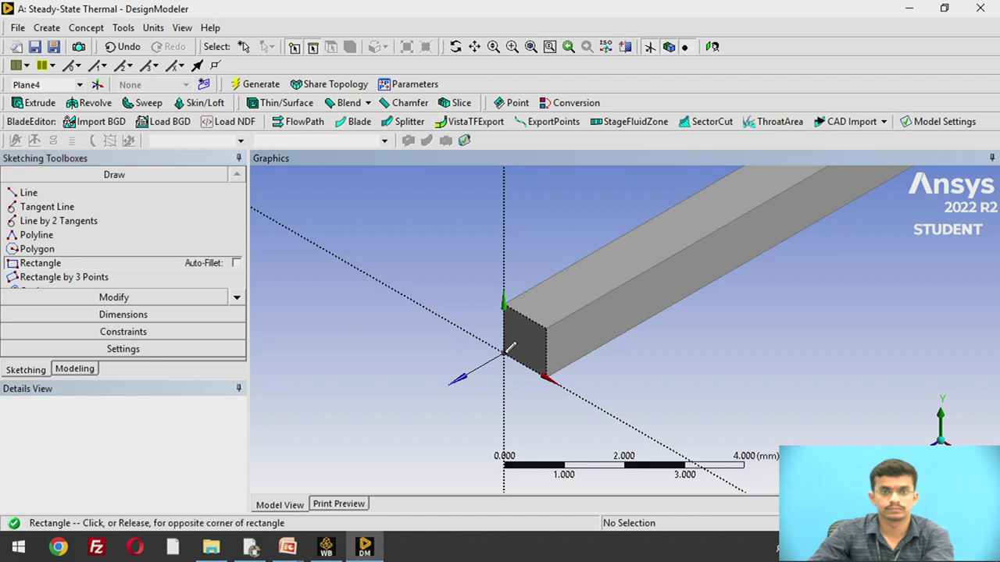
left_click(552, 323)
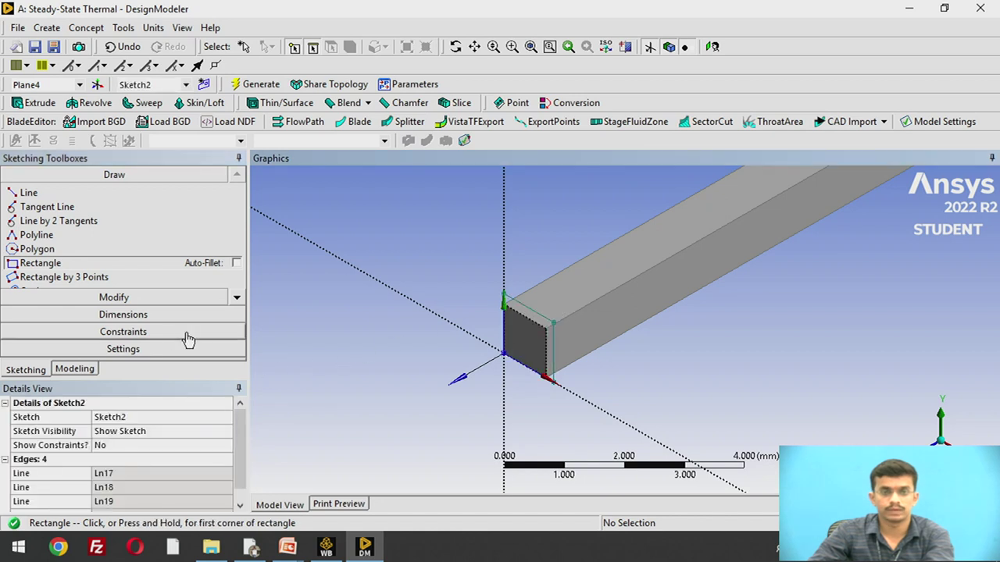
Step: Dimension the Sketch2 rectangle as a 1 mm by 1 mm square (H2 and V1)
left_click(161, 318)
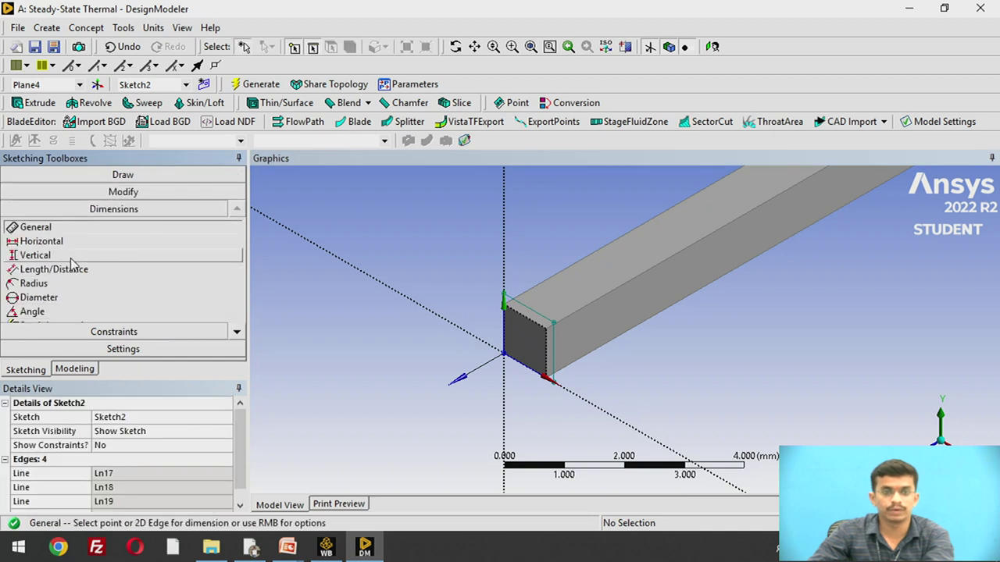
left_click(558, 355)
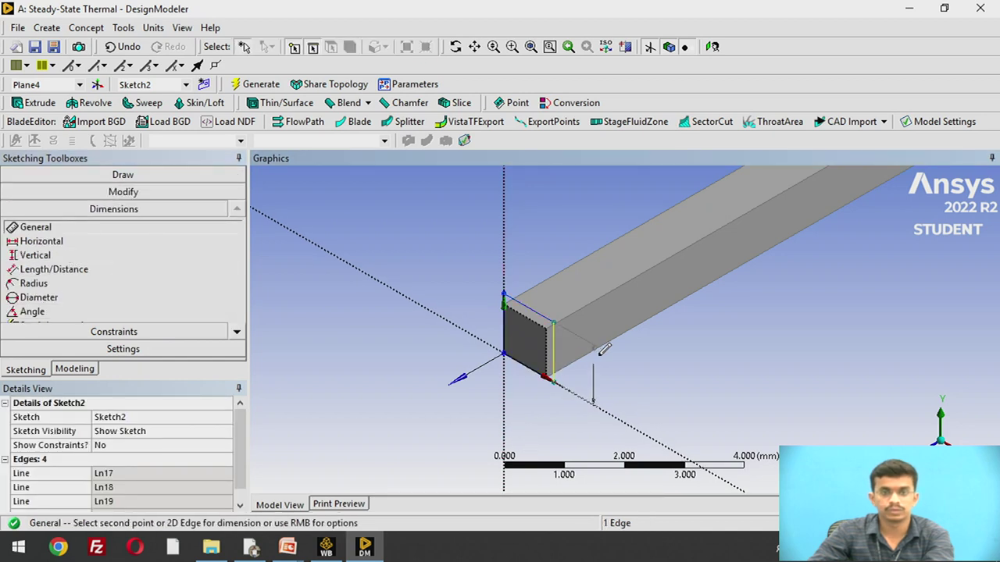
left_click(591, 361)
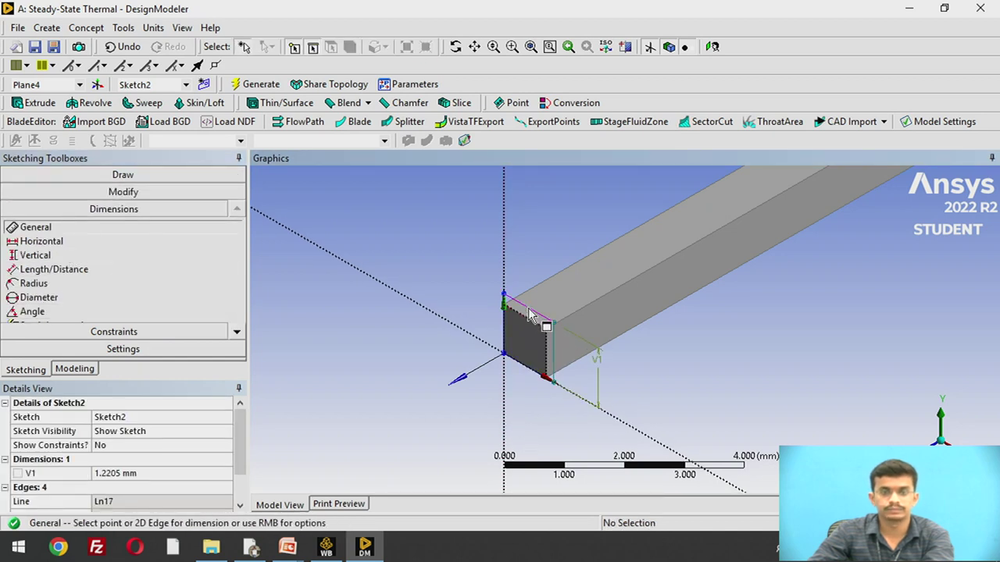
left_click(529, 312)
left_click(537, 270)
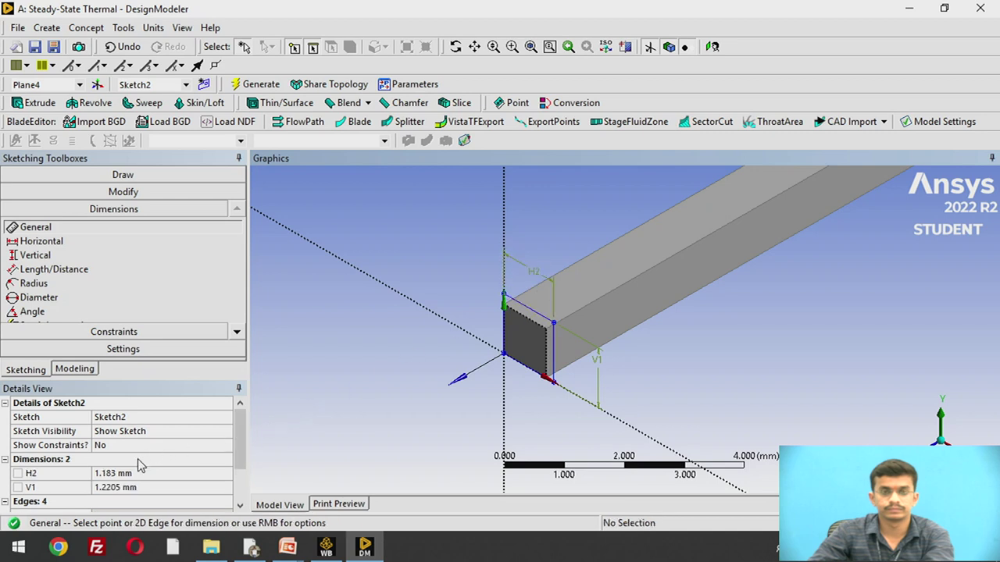
left_click(135, 474)
type("1")
key("Return")
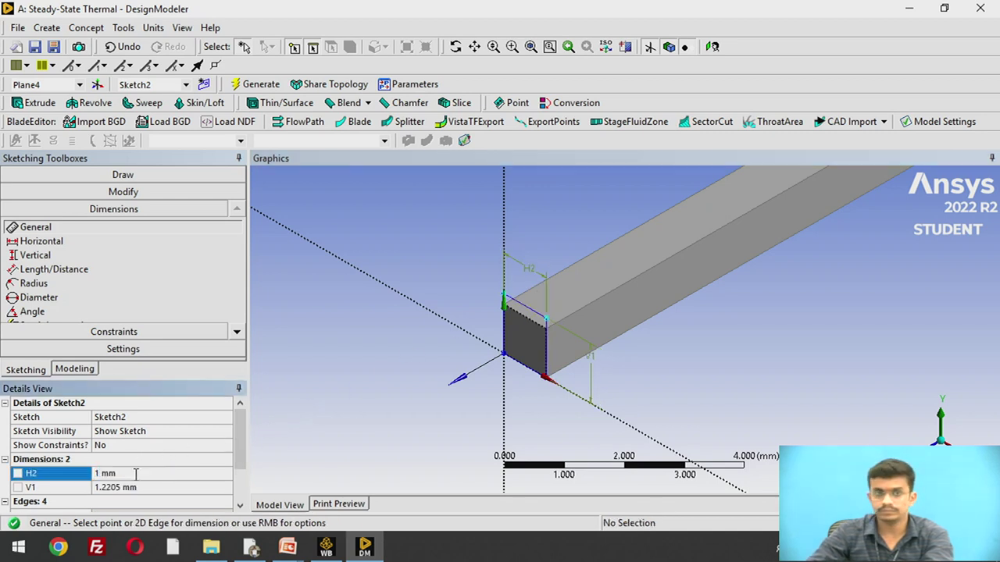
left_click(138, 487)
type("1")
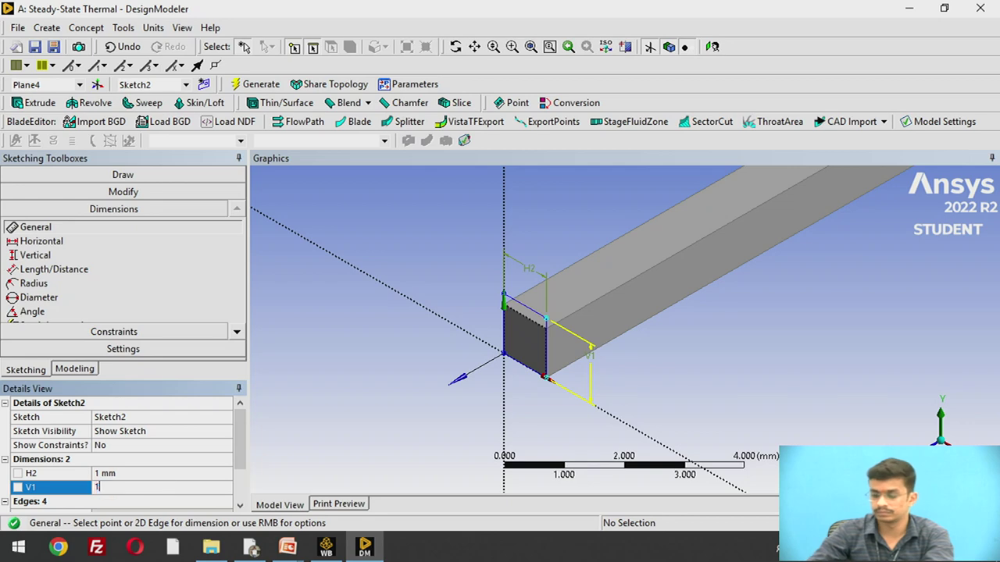
key("Return")
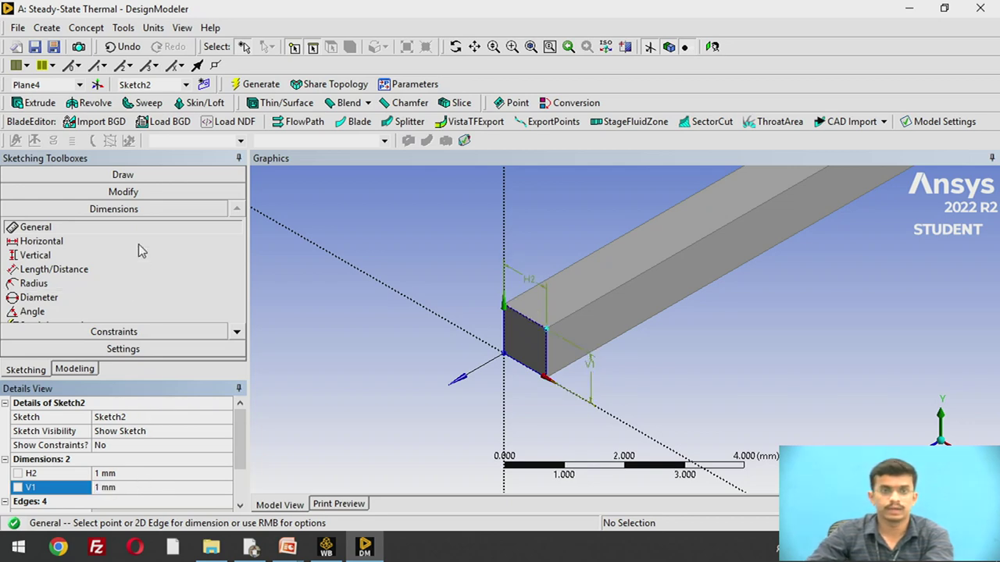
left_click(31, 102)
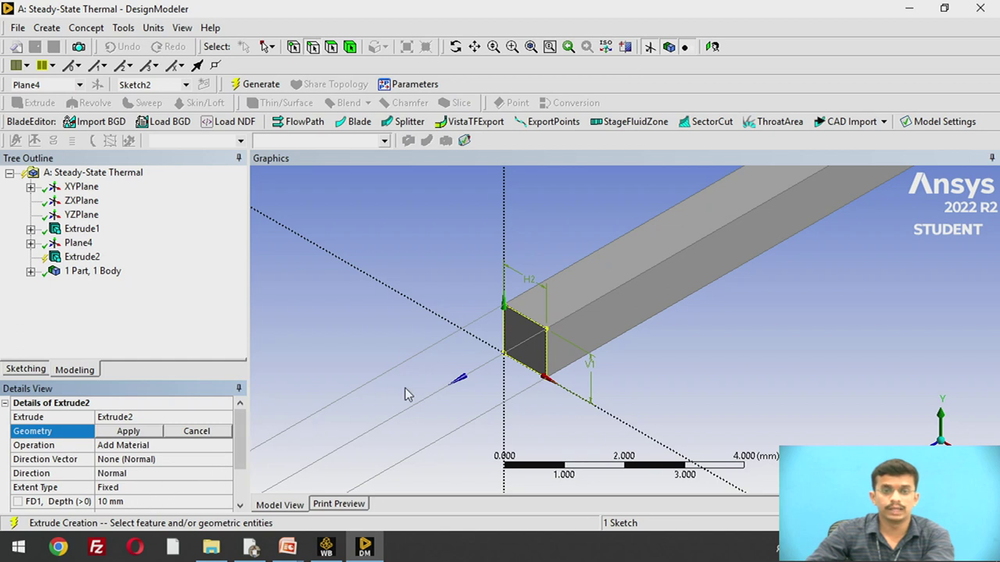
Step: Extrude Sketch2 5 mm with the Add Frozen operation as a second body
left_click(150, 503)
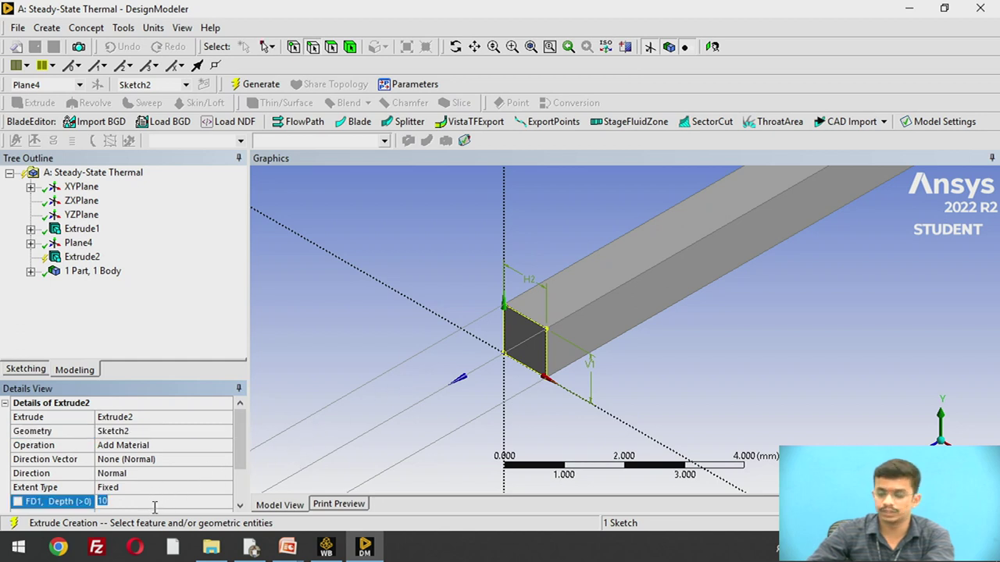
type("5")
key("Return")
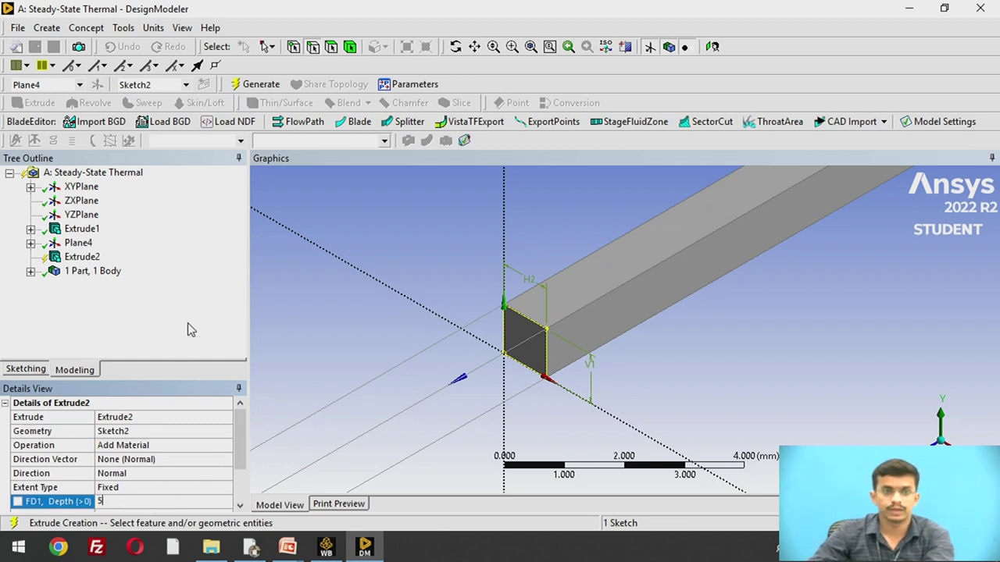
left_click(80, 451)
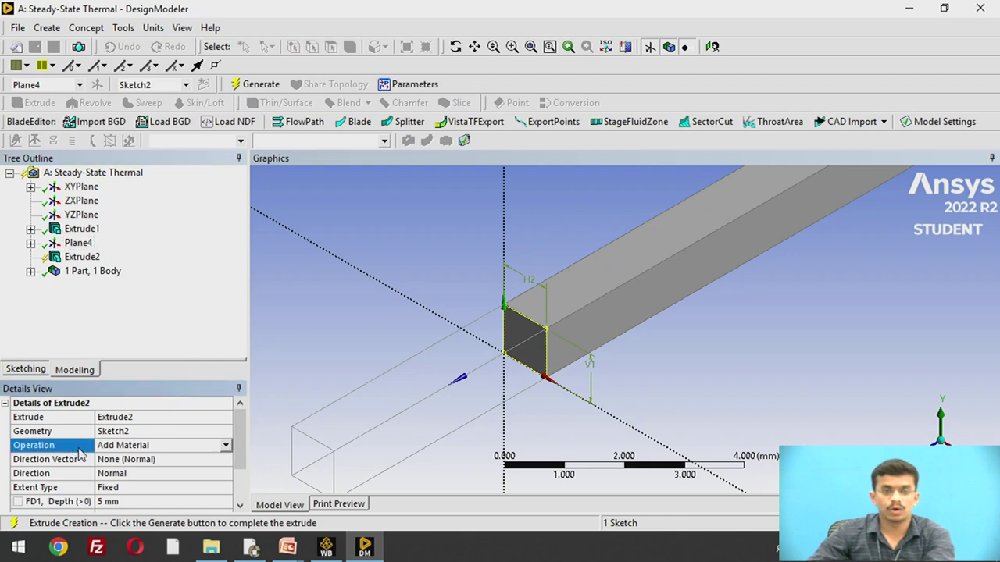
left_click(226, 447)
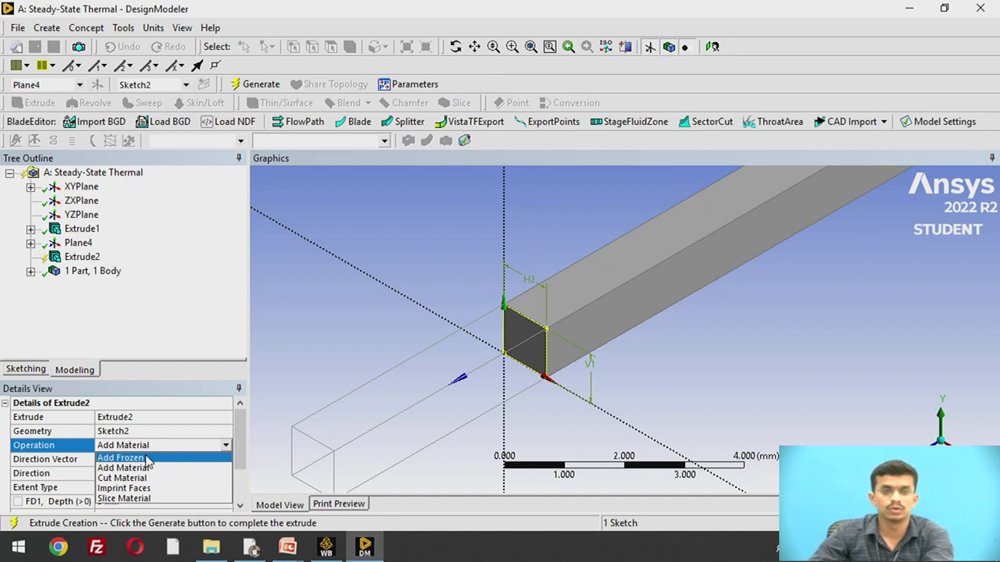
left_click(122, 458)
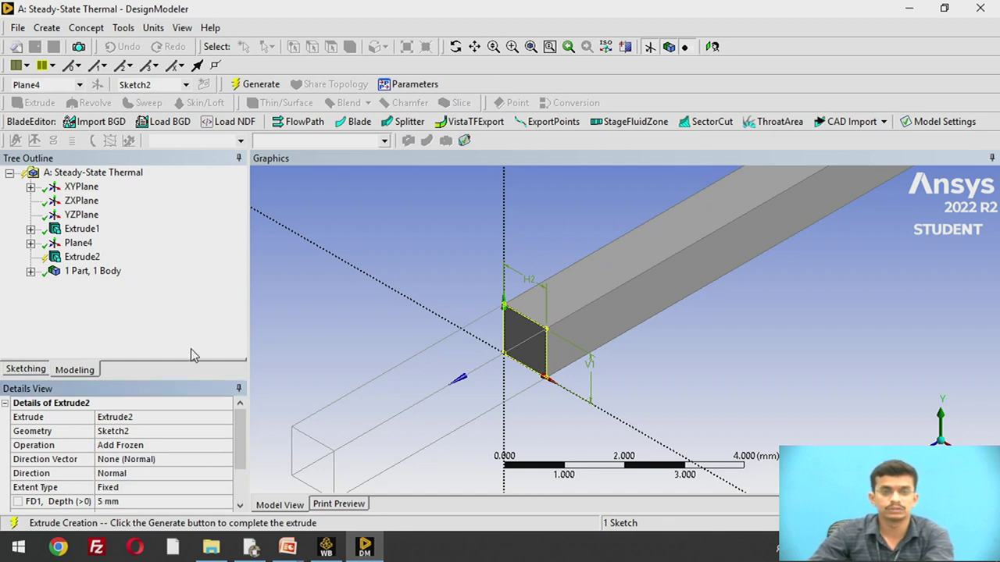
left_click(256, 87)
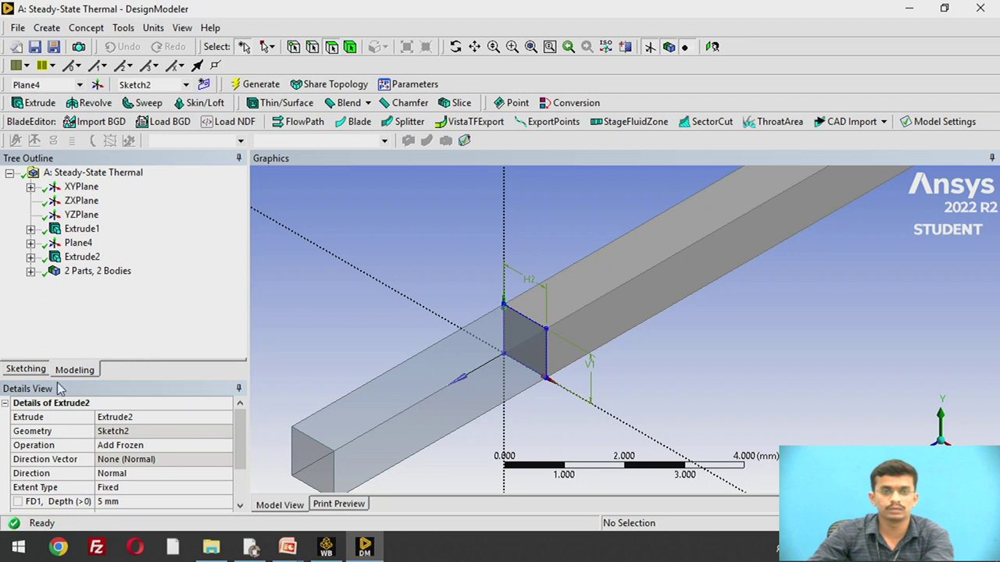
scroll(392, 415, "down", 2)
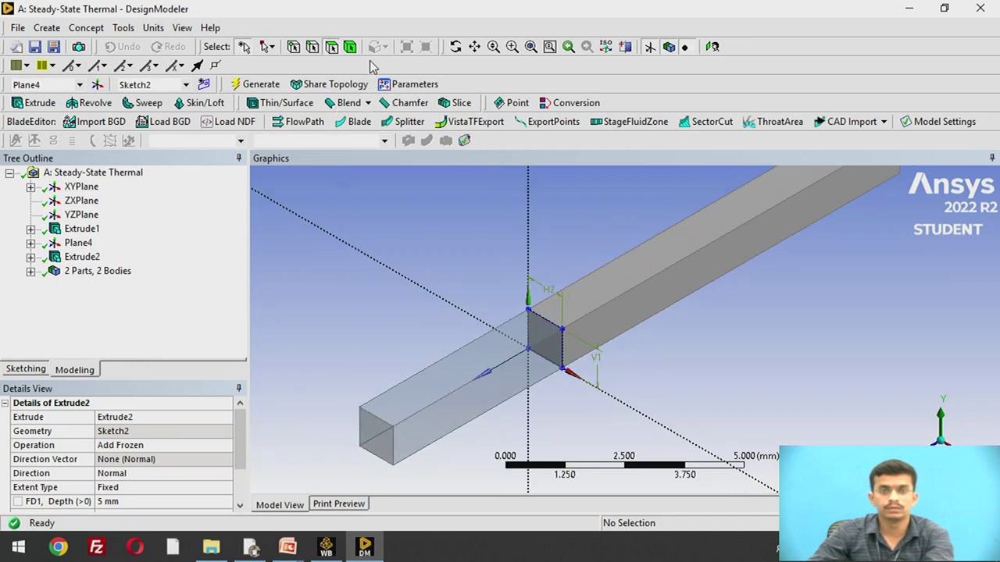
left_click(474, 46)
left_click_drag(461, 201, 517, 121)
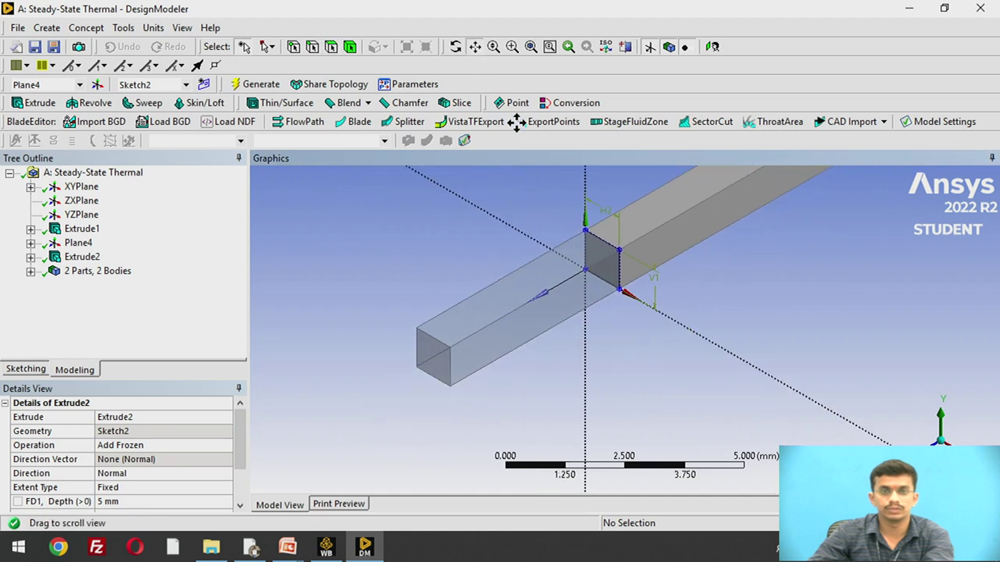
left_click(99, 84)
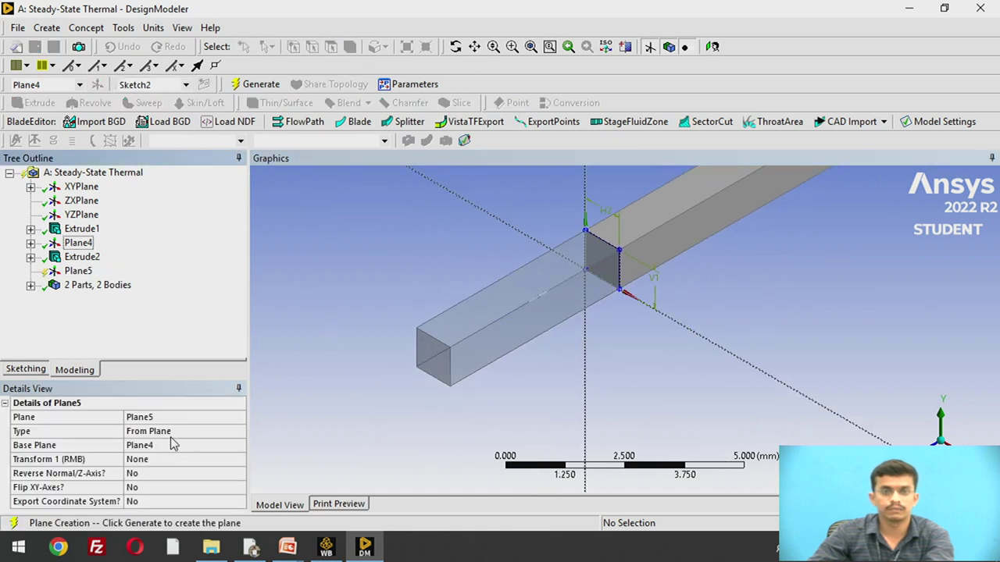
Step: Define Plane5 From Face on the block's outer end face and generate it
left_click(234, 435)
left_click(239, 432)
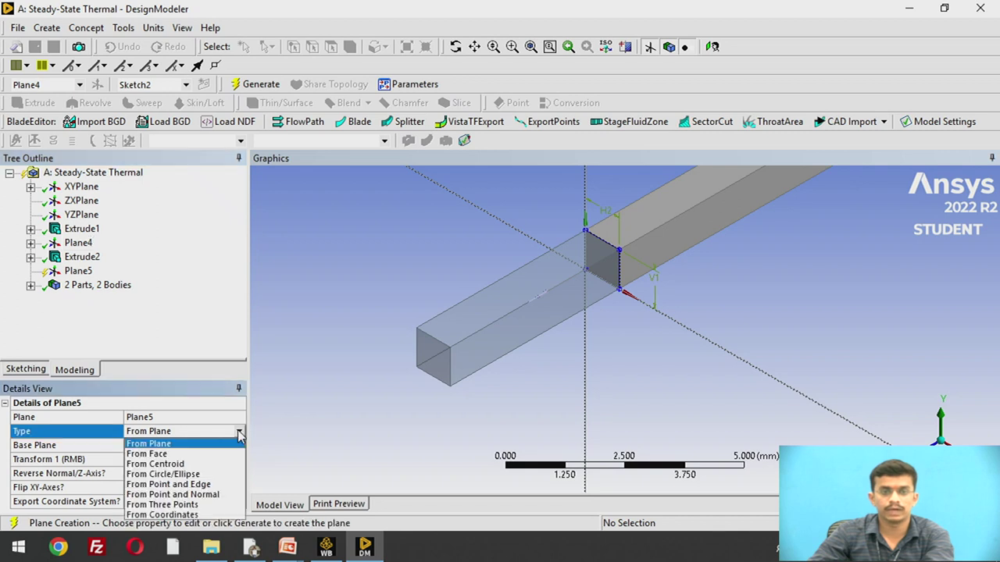
left_click(197, 455)
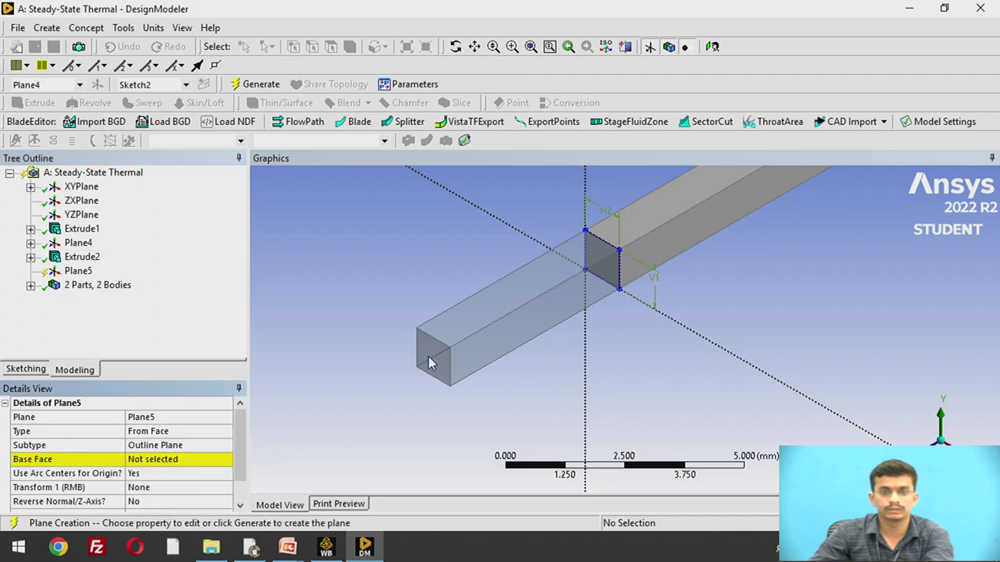
left_click(141, 463)
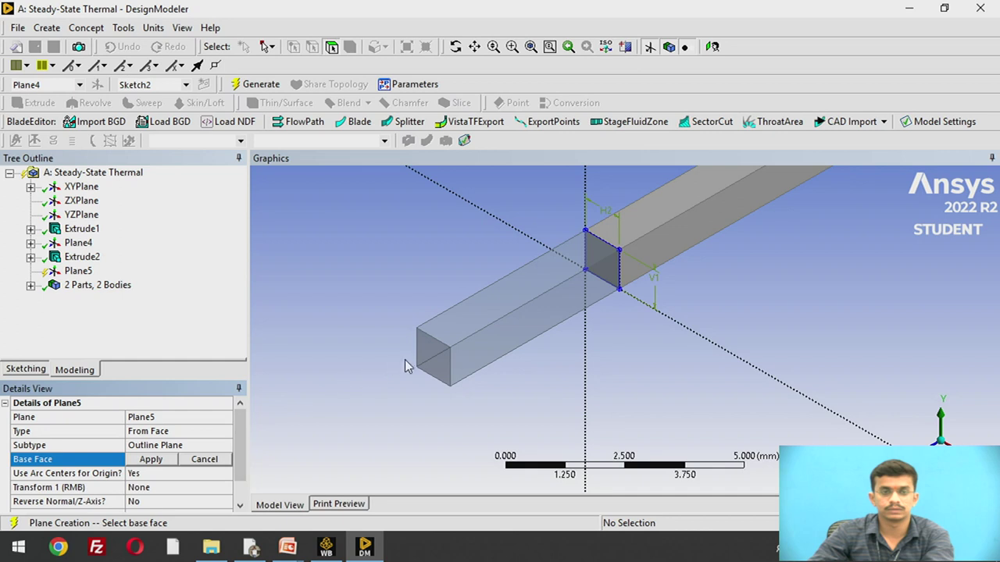
left_click(439, 372)
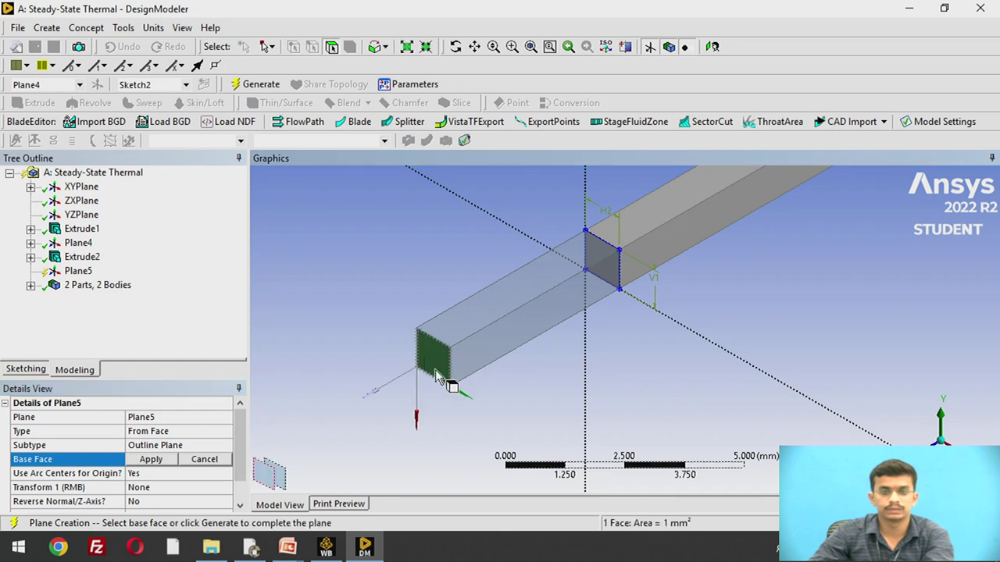
left_click(151, 459)
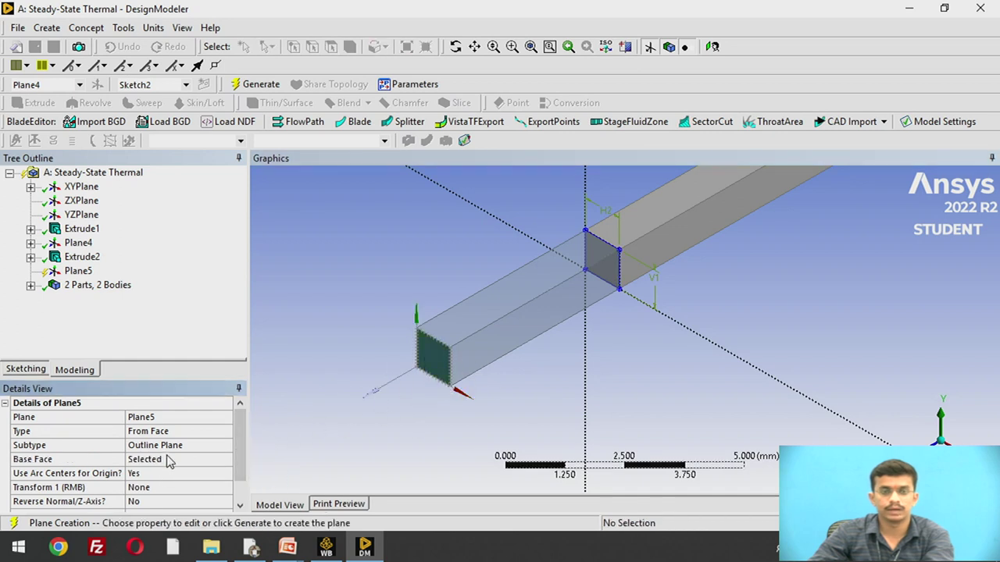
left_click(258, 84)
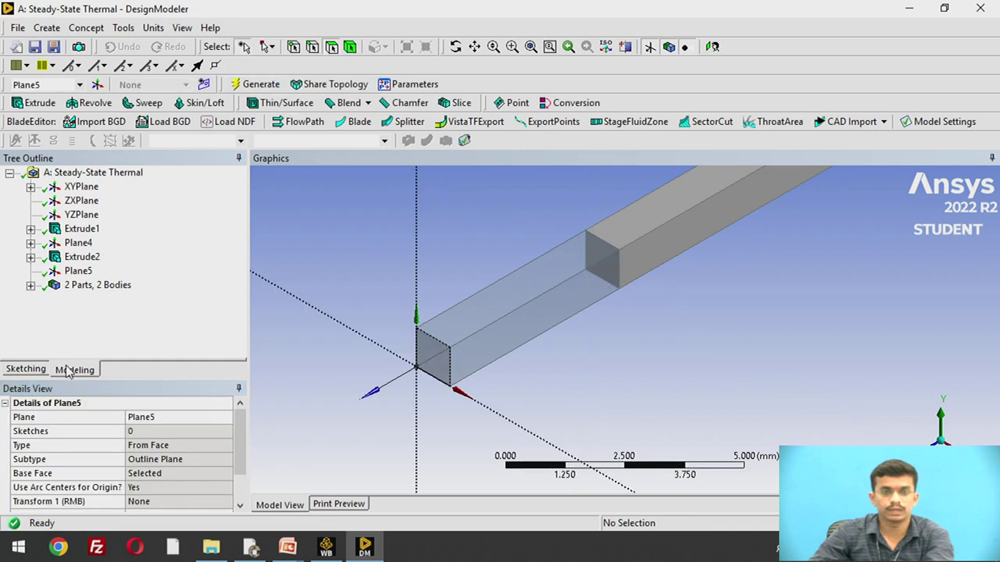
Step: Draw a rectangle on Plane5 with its first corner at the origin
left_click(25, 370)
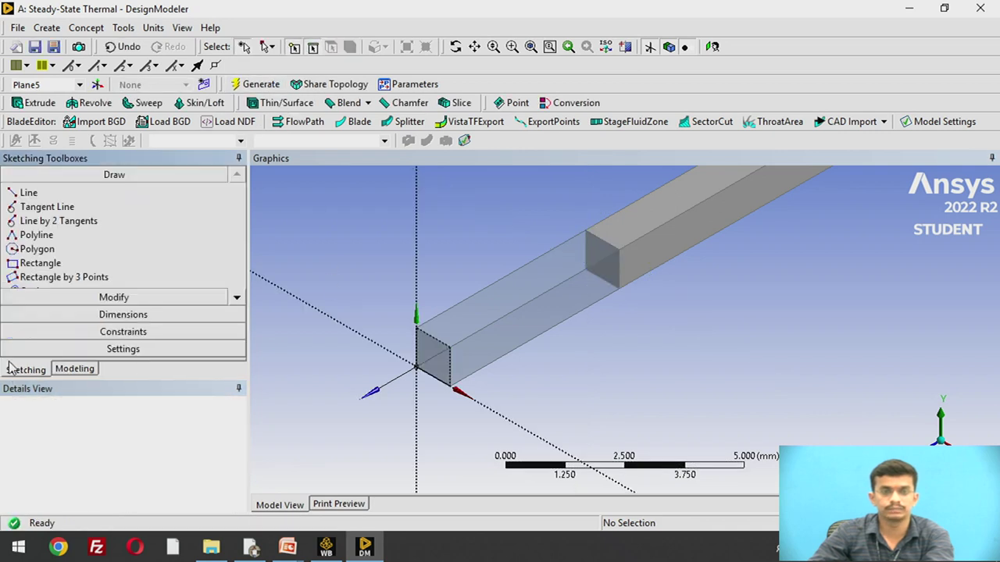
left_click(68, 264)
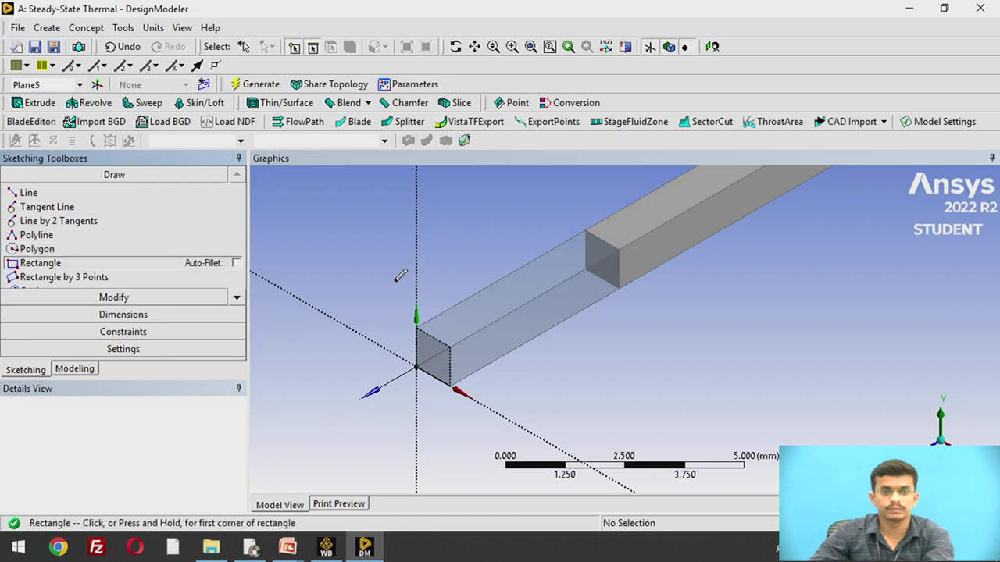
left_click(419, 365)
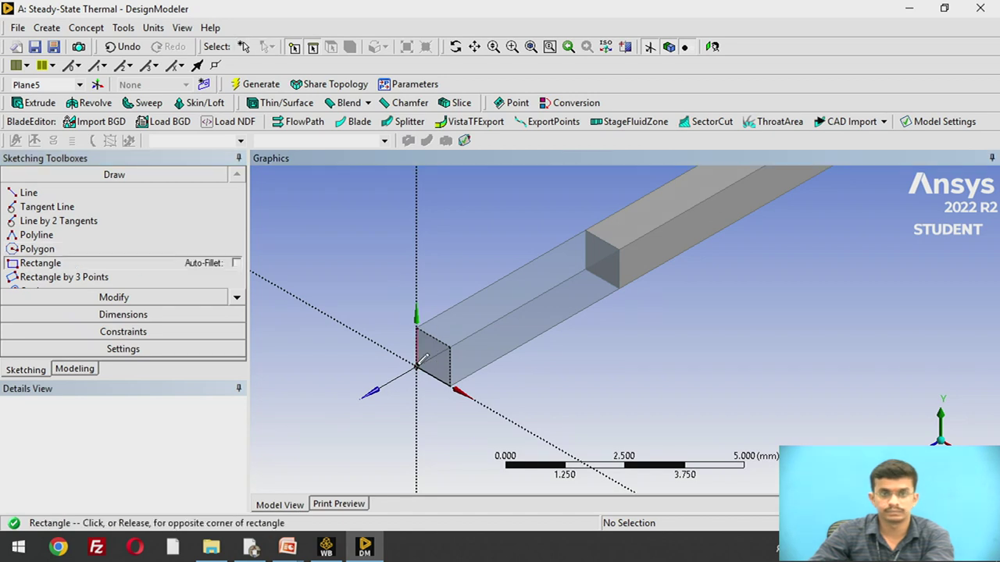
left_click(466, 337)
Step: Dimension the rectangle with H2 and V1 and set both to 1 mm
left_click(163, 317)
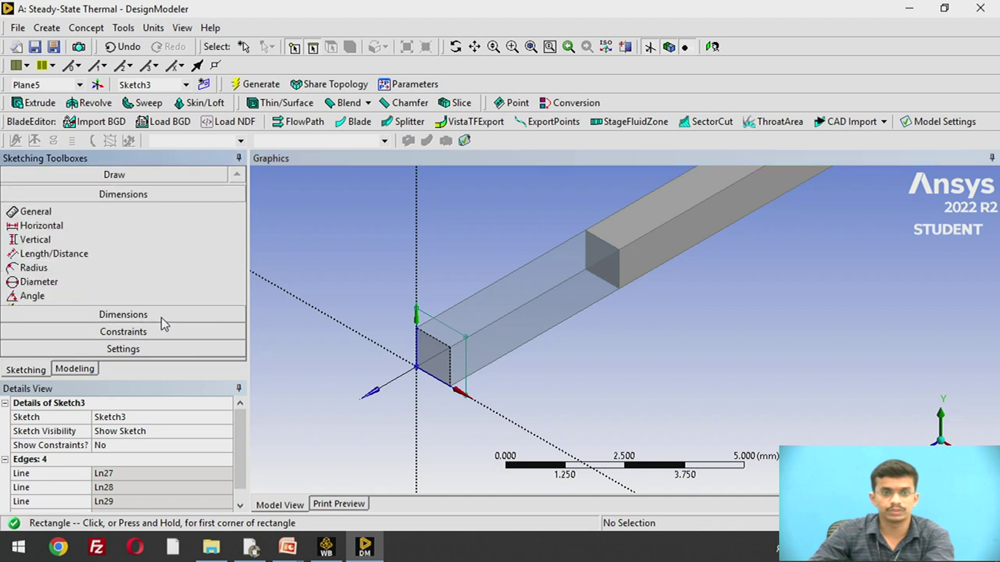
left_click(467, 378)
left_click(502, 361)
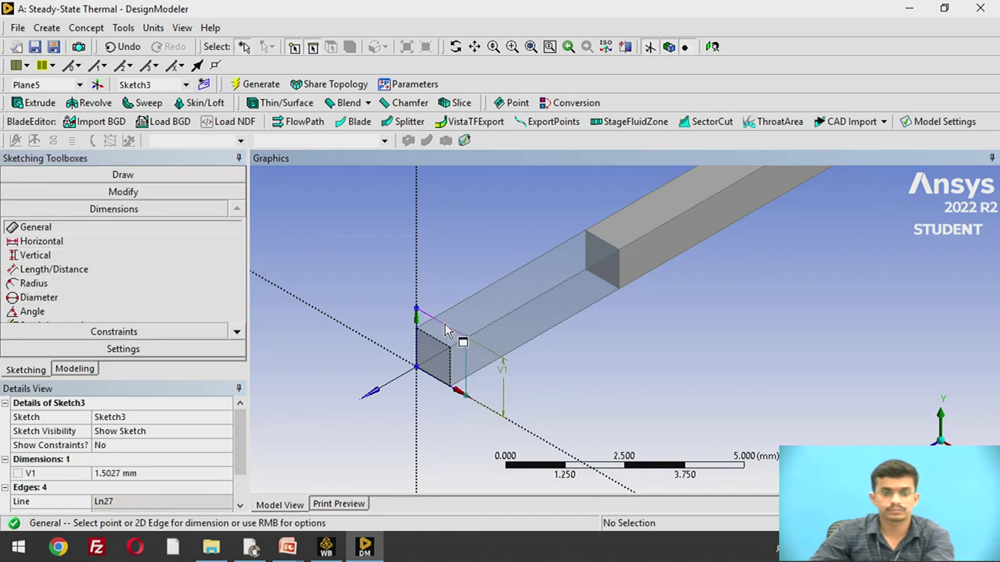
left_click(445, 330)
left_click(461, 281)
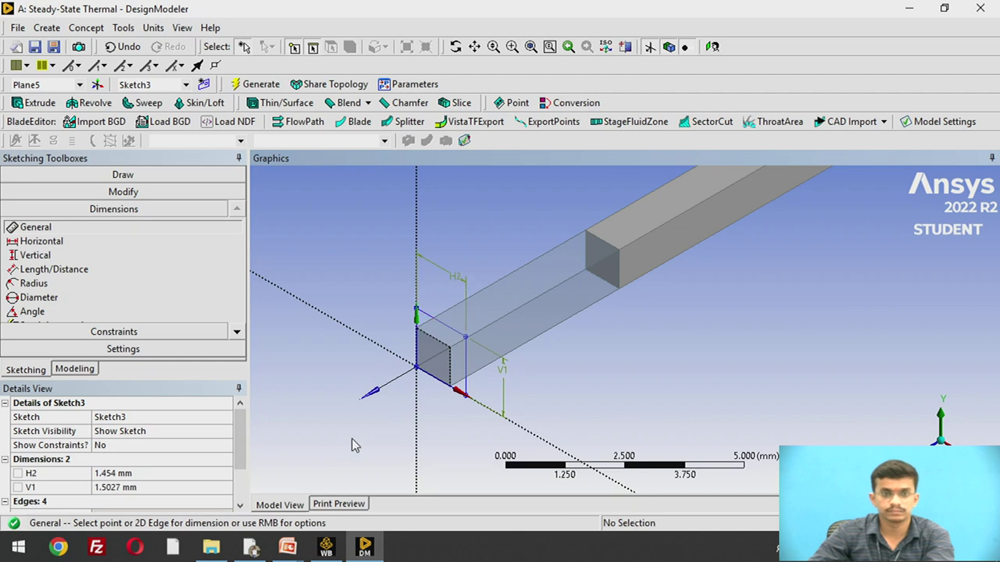
left_click(158, 473)
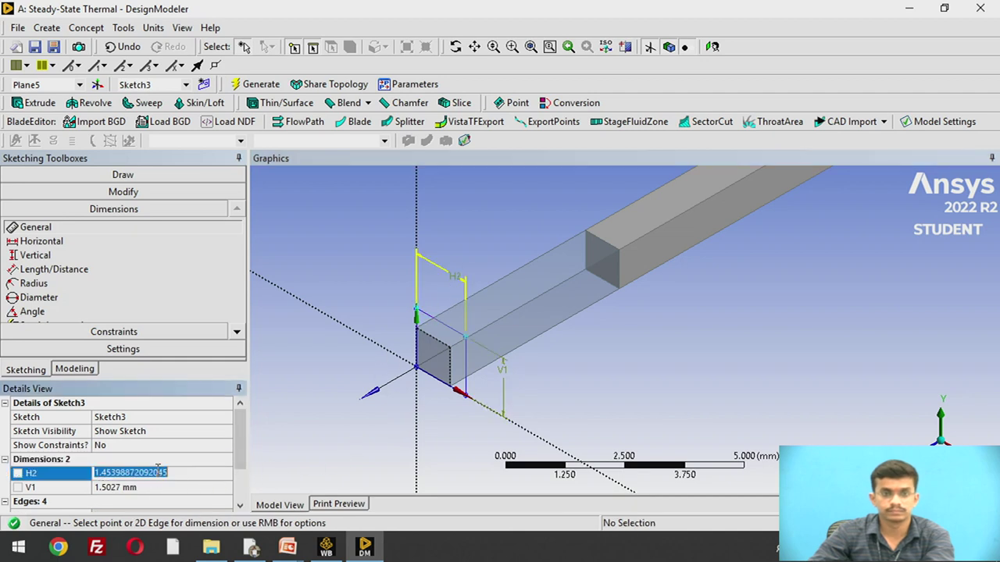
type("1")
key("Return")
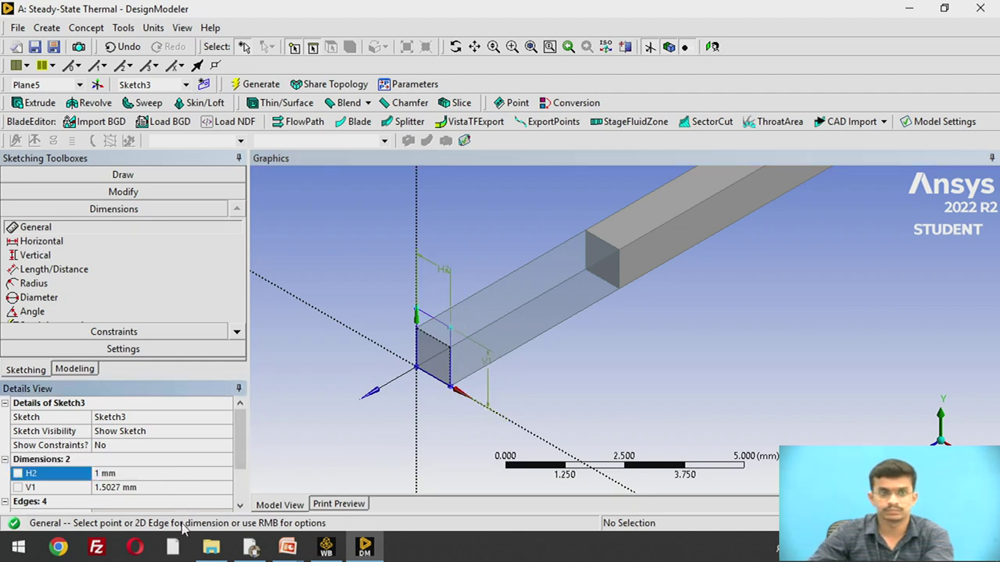
left_click(178, 487)
type("1")
key("Return")
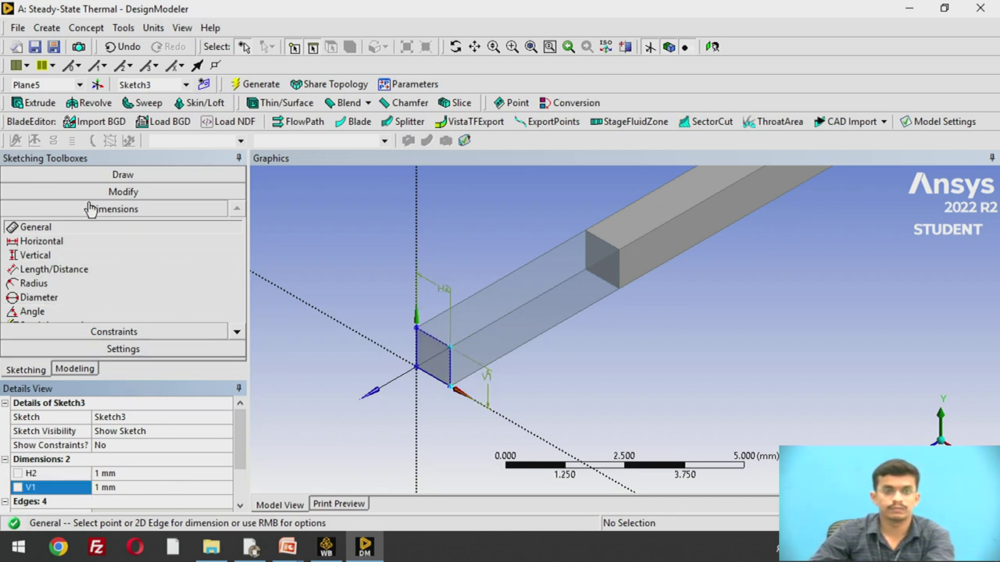
Step: Start an extrusion of Sketch3 using the Add Frozen operation
left_click(35, 103)
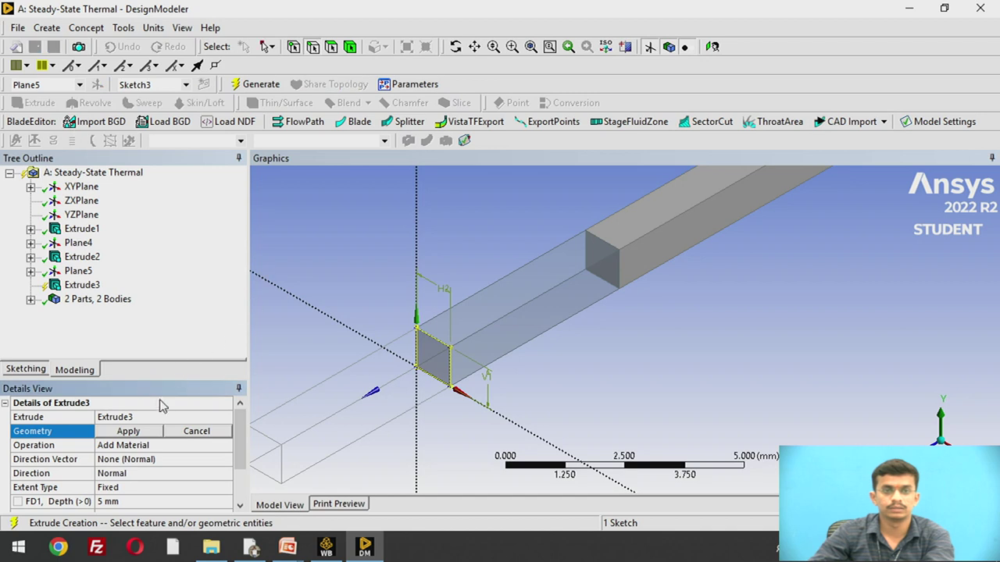
left_click(128, 432)
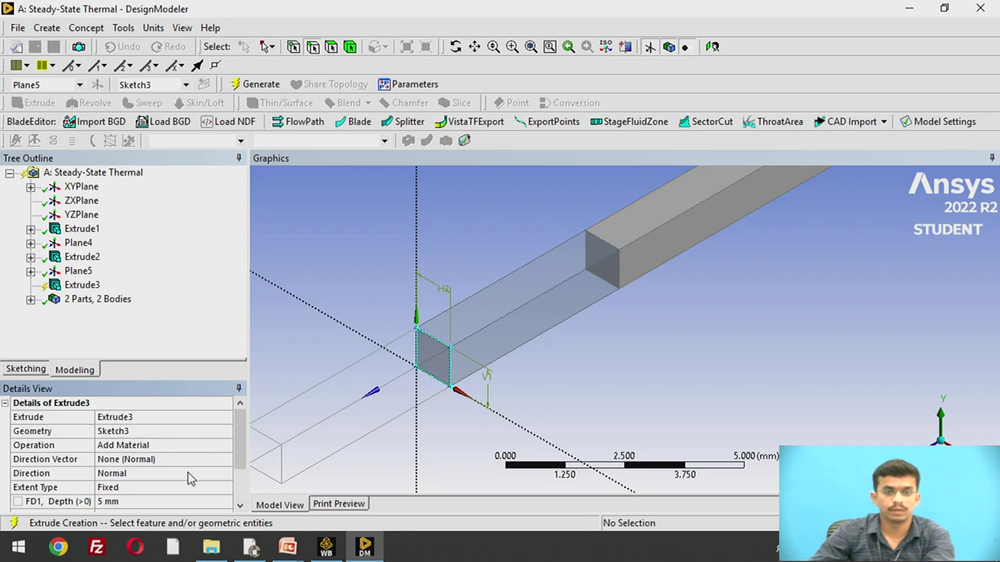
left_click(162, 445)
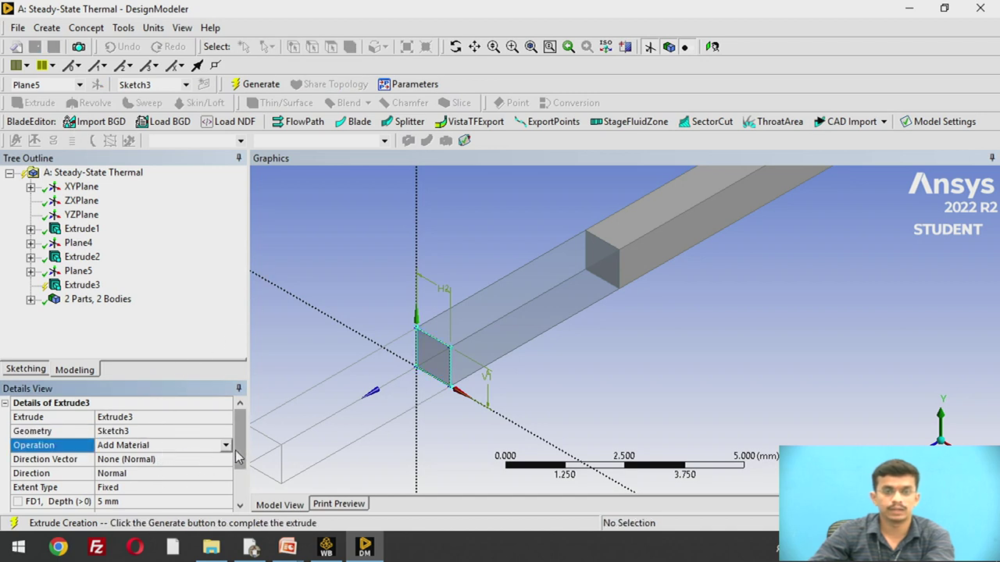
left_click(226, 446)
left_click(194, 459)
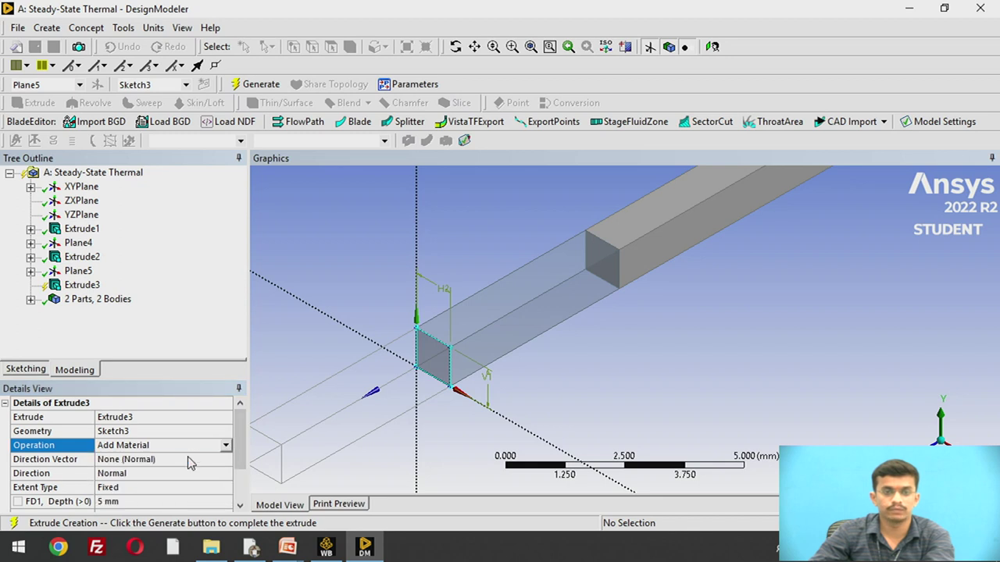
Step: Set the extrusion depth to 10 mm and generate Extrude3
left_click(158, 501)
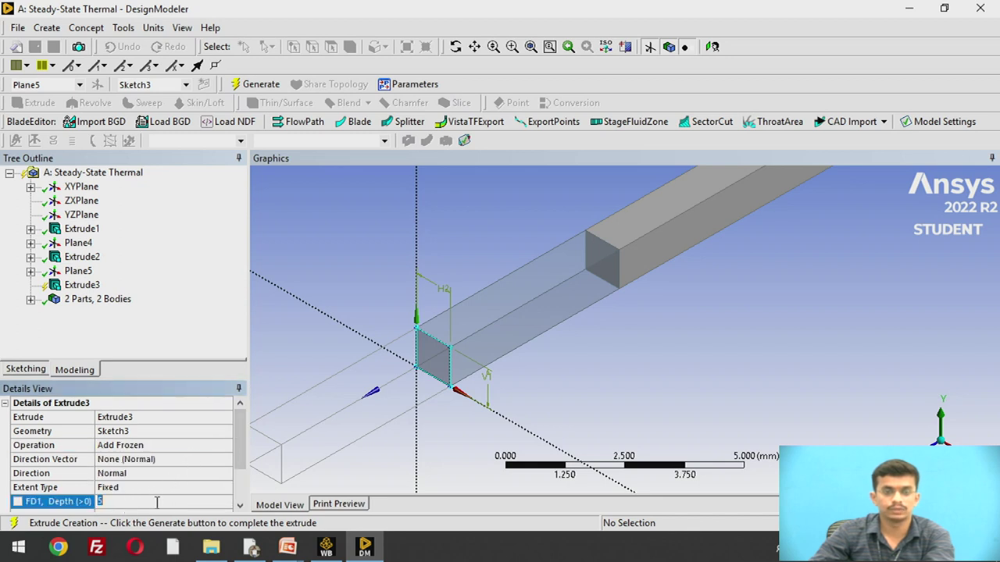
left_click(158, 501)
type("10")
key("Return")
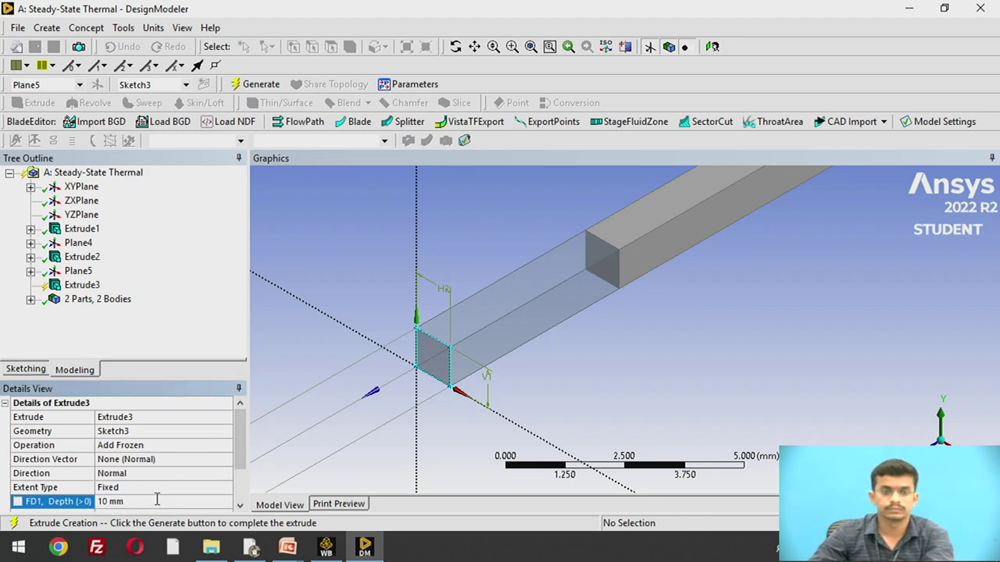
left_click(258, 85)
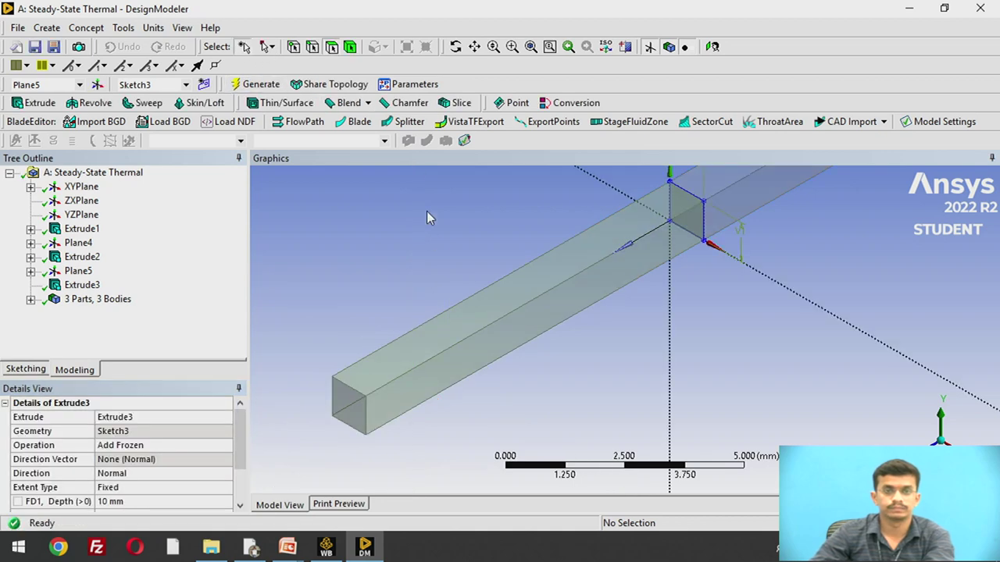
scroll(461, 296, "down", 3)
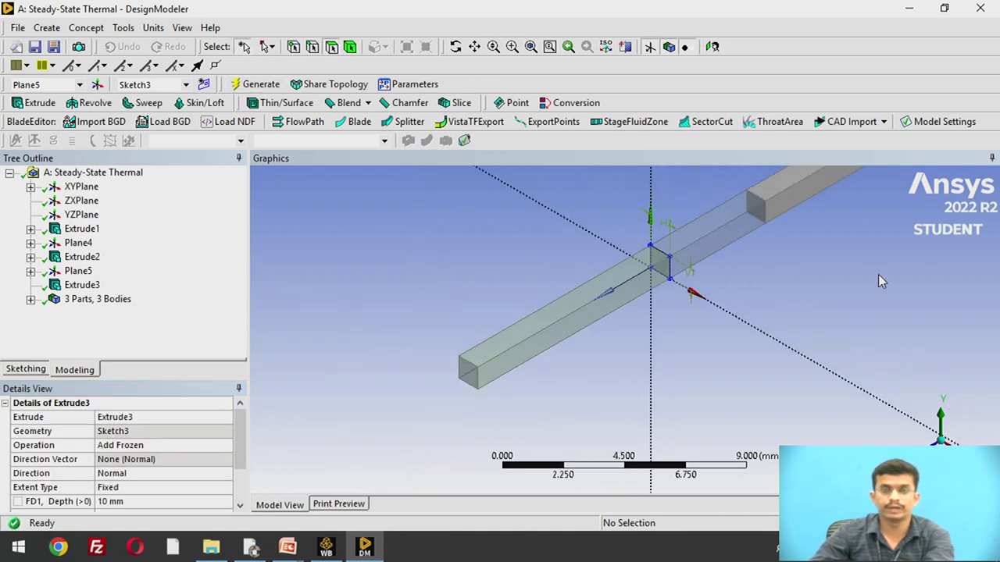
scroll(864, 277, "down", 1)
scroll(859, 279, "down", 2)
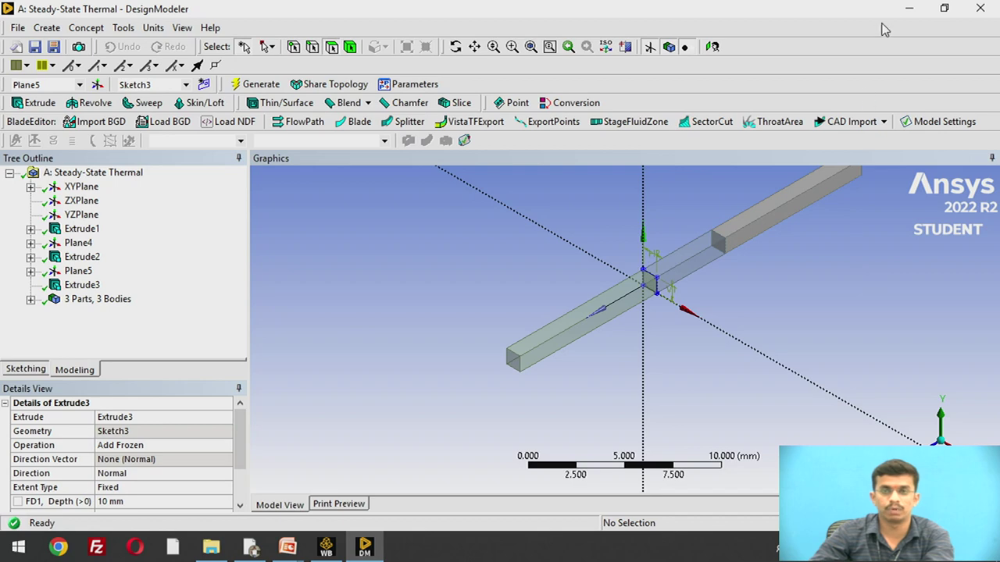
Step: Minimize DesignModeler and launch Mechanical from the Steady-State Thermal Model cell
left_click(908, 8)
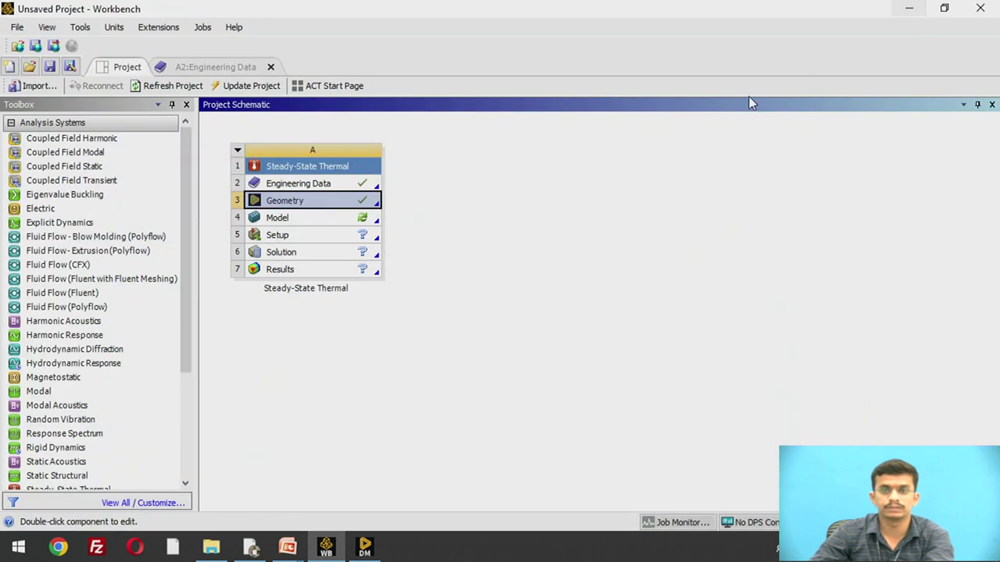
double_click(281, 219)
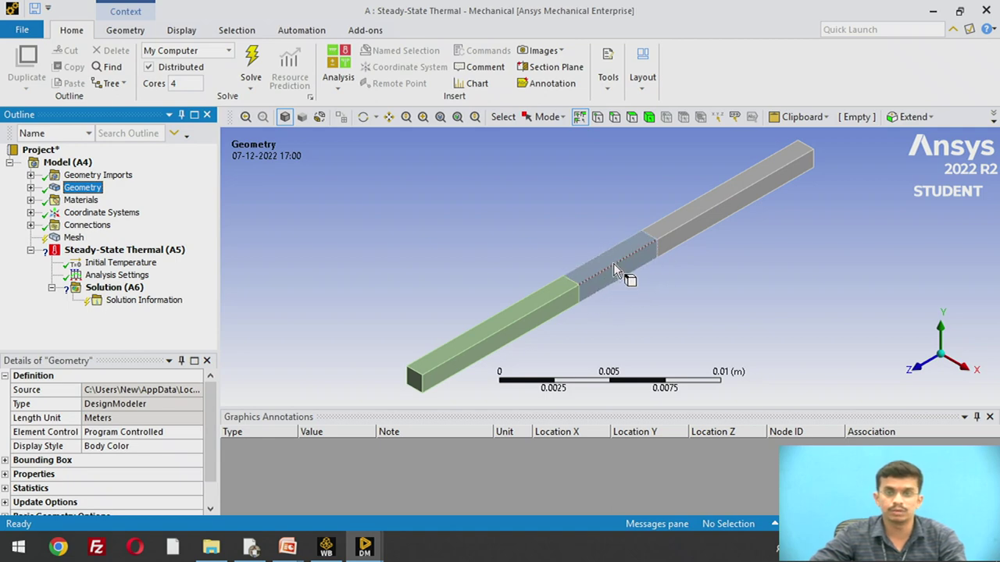
Step: Assign the BRICK material to the first and third bodies of the bar
left_click(30, 188)
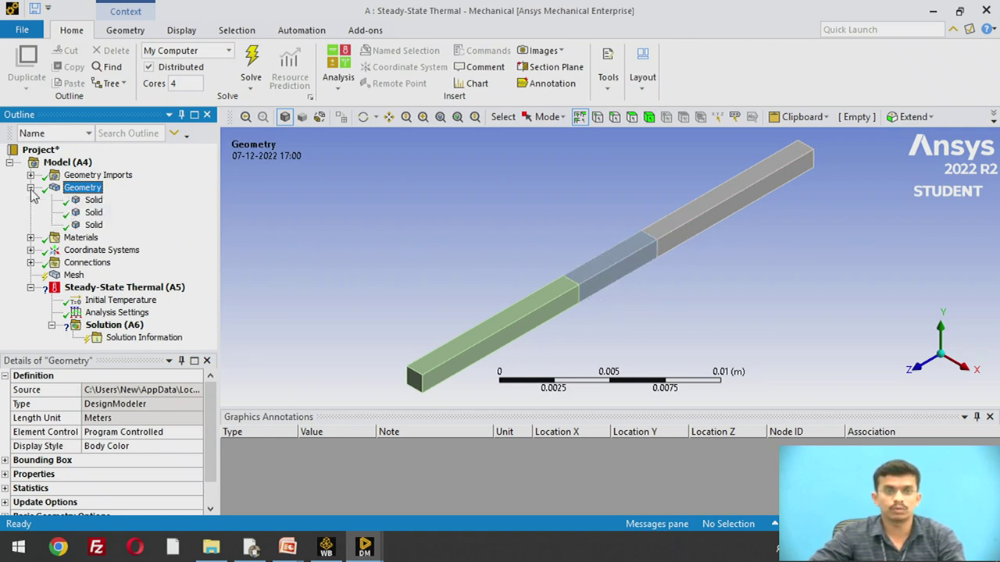
left_click(93, 201)
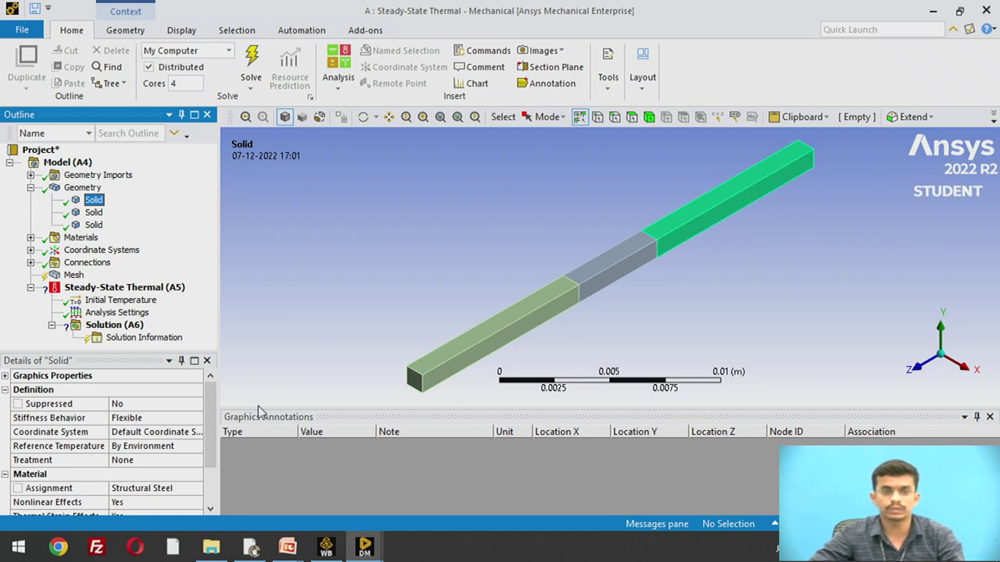
left_click(184, 490)
left_click(196, 489)
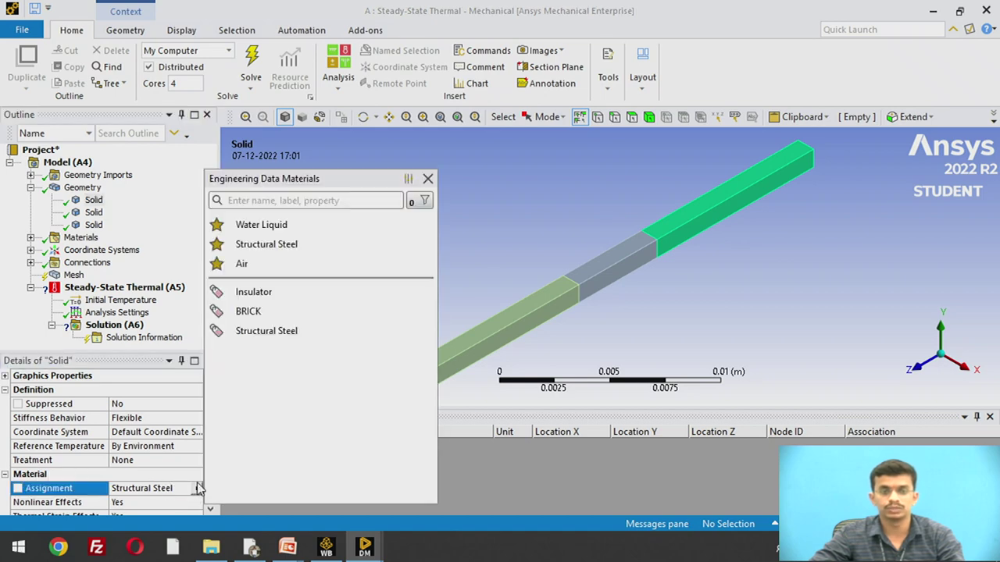
left_click(287, 313)
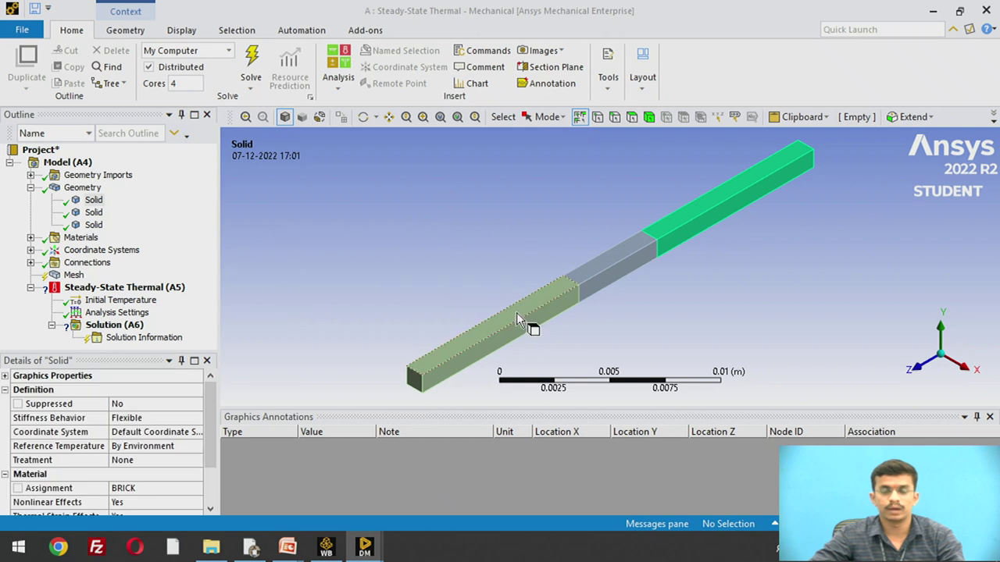
left_click(95, 226)
left_click(190, 489)
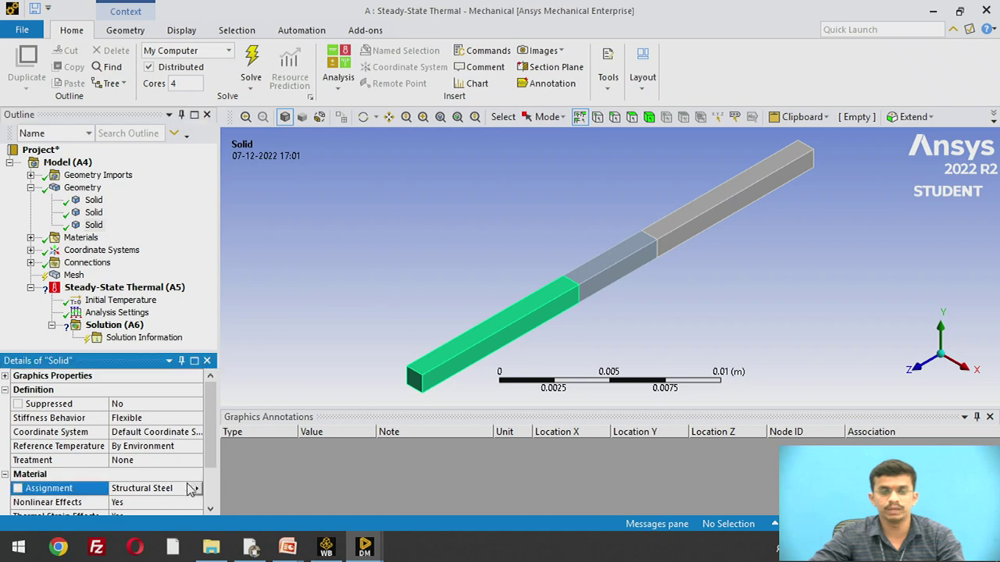
left_click(197, 488)
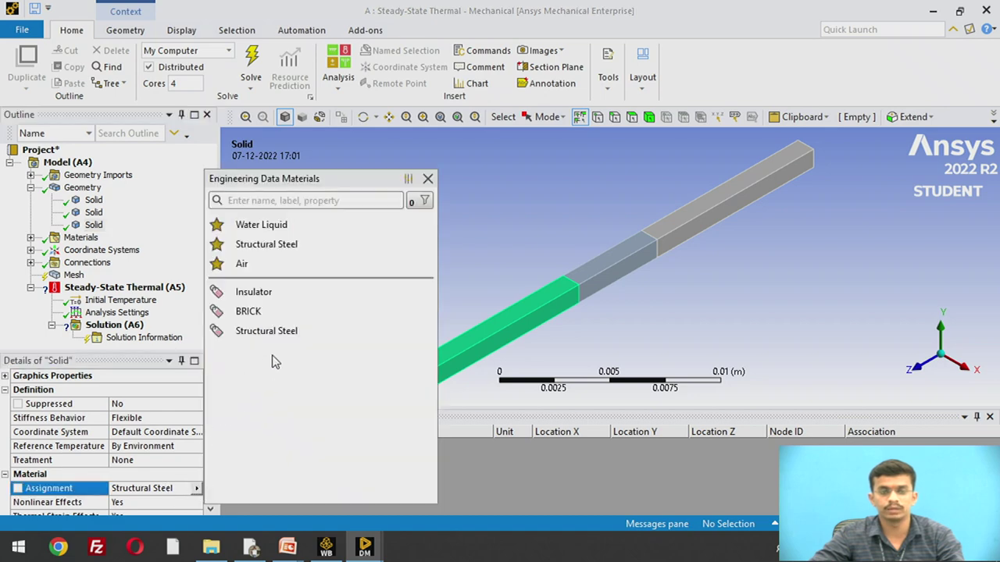
left_click(288, 313)
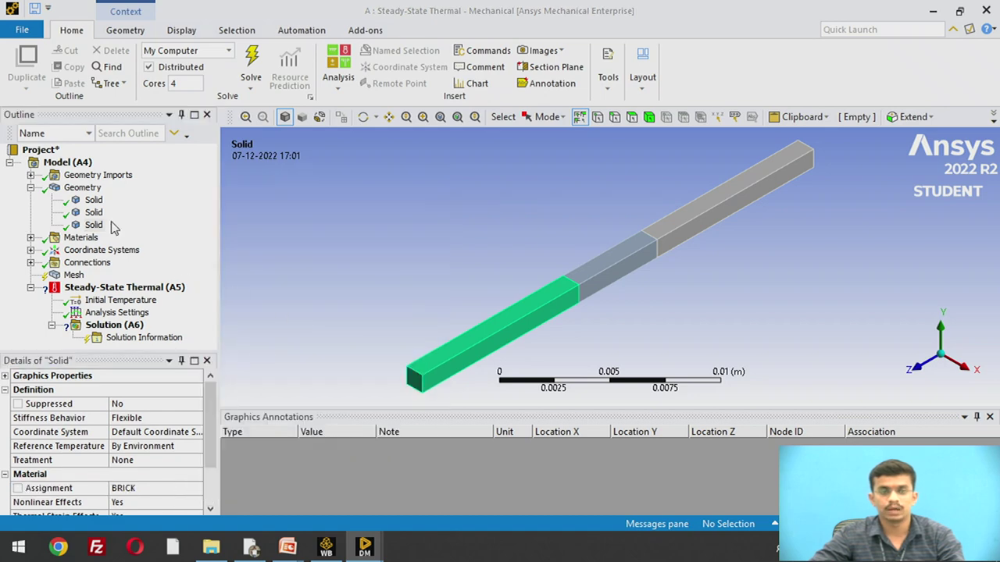
Step: Assign the Insulator material to the middle body
left_click(93, 213)
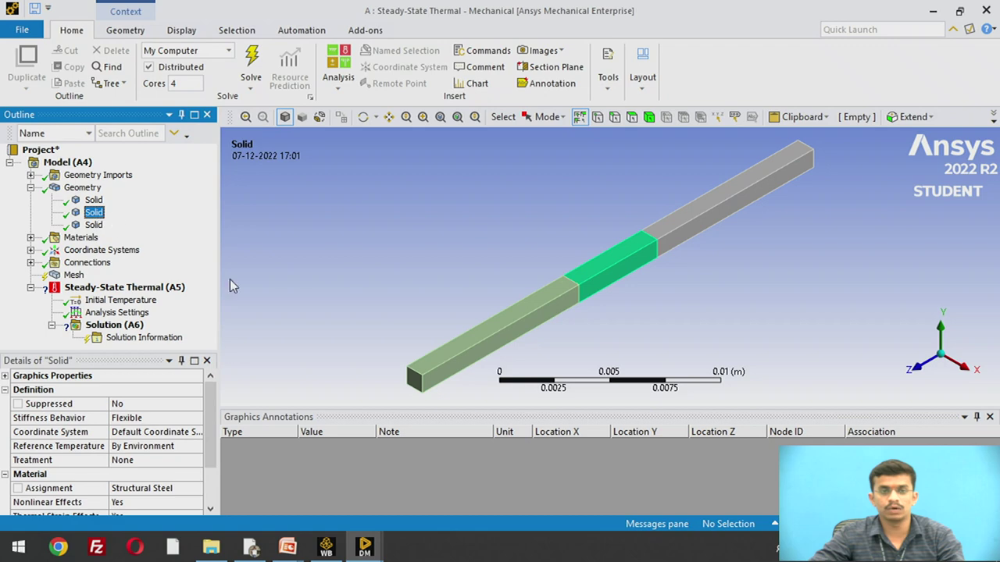
left_click(180, 489)
left_click(198, 489)
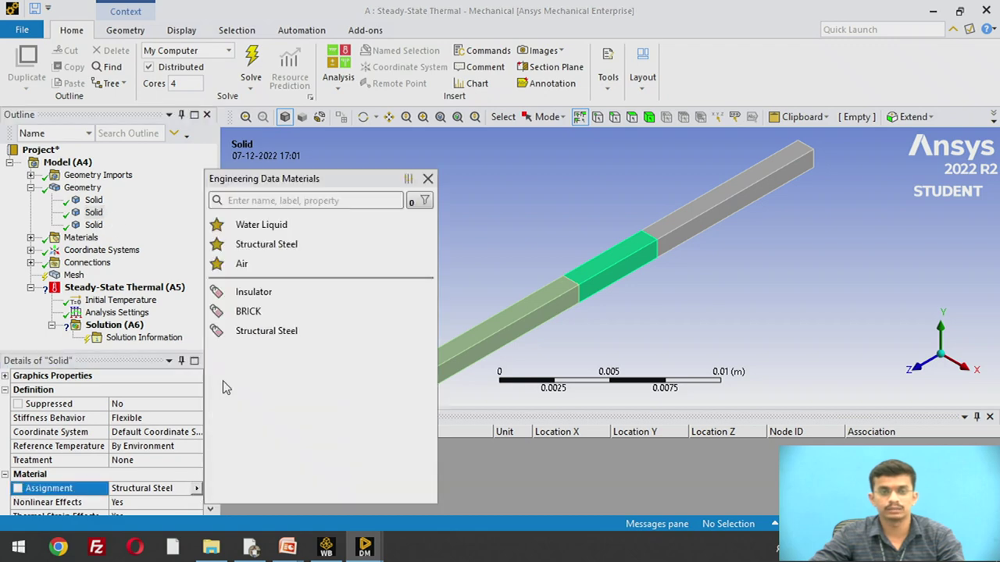
left_click(284, 301)
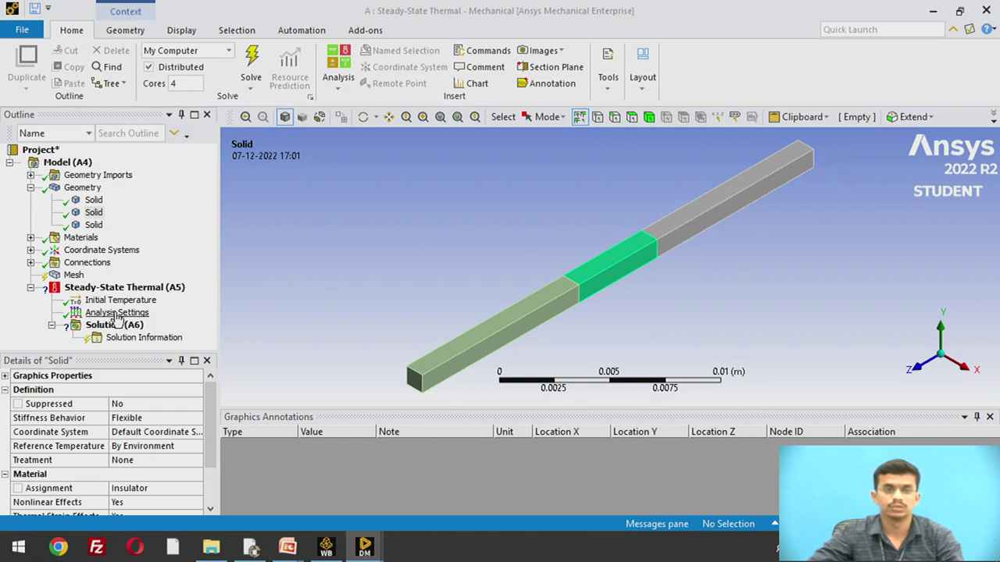
left_click(75, 278)
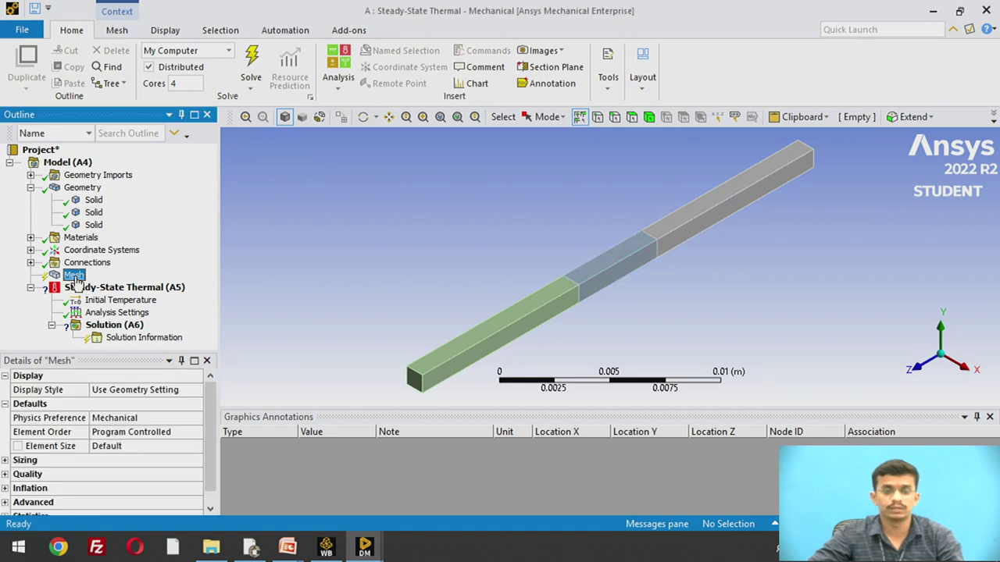
Step: Update the Mesh for the three-body bar with default sizing
right_click(76, 278)
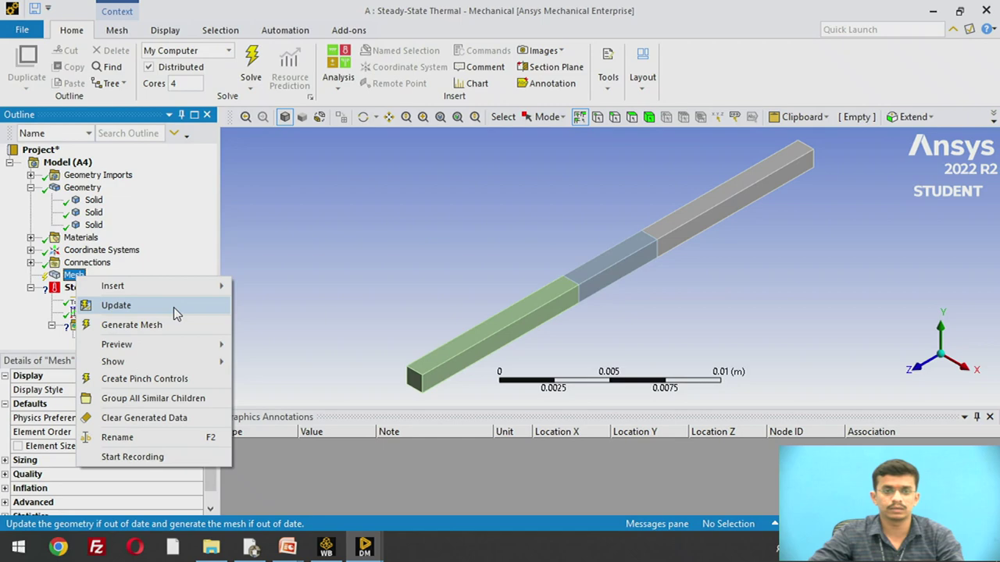
left_click(173, 307)
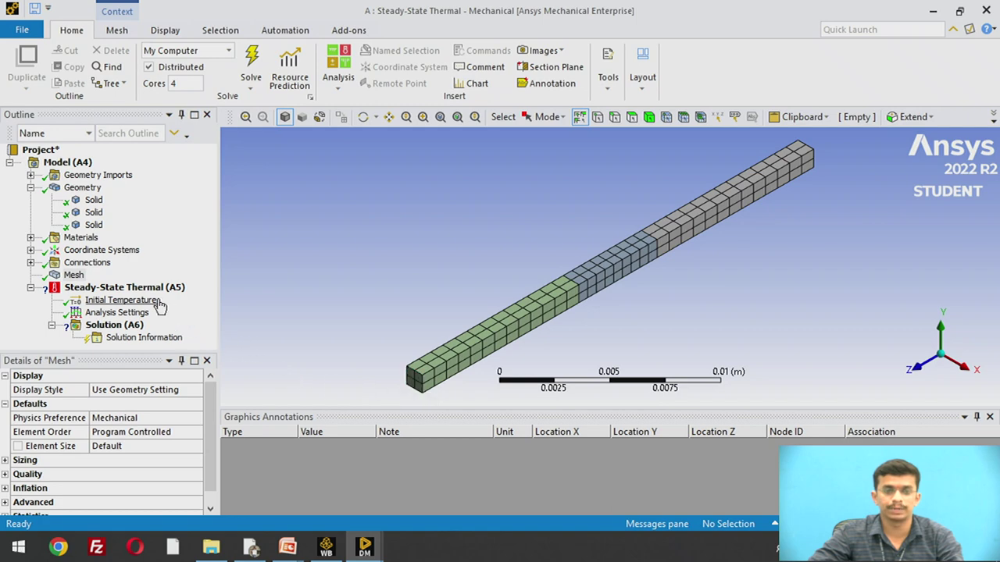
left_click(129, 291)
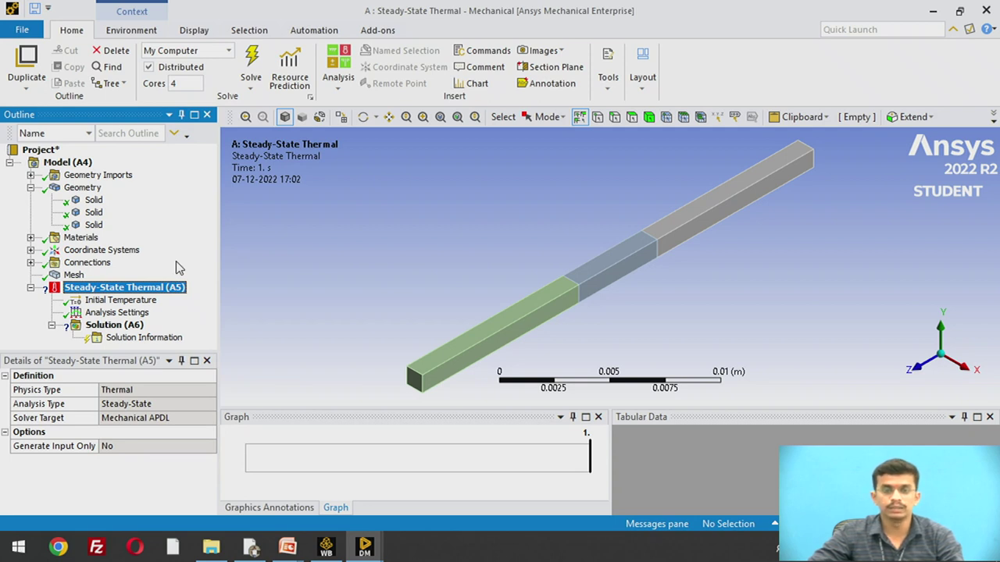
Step: Apply a 200 °C Temperature load to the bar's near end face
left_click(131, 31)
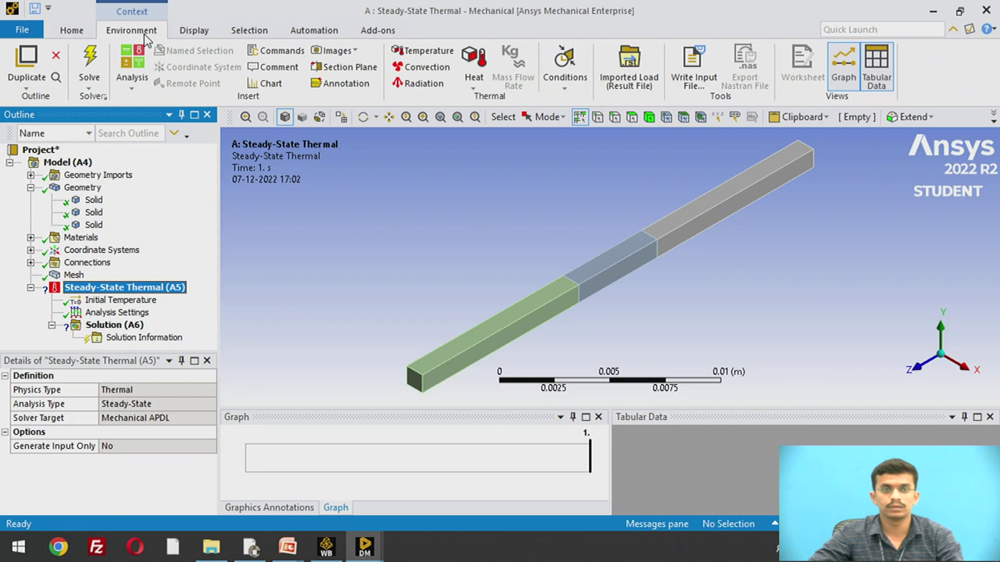
left_click(437, 56)
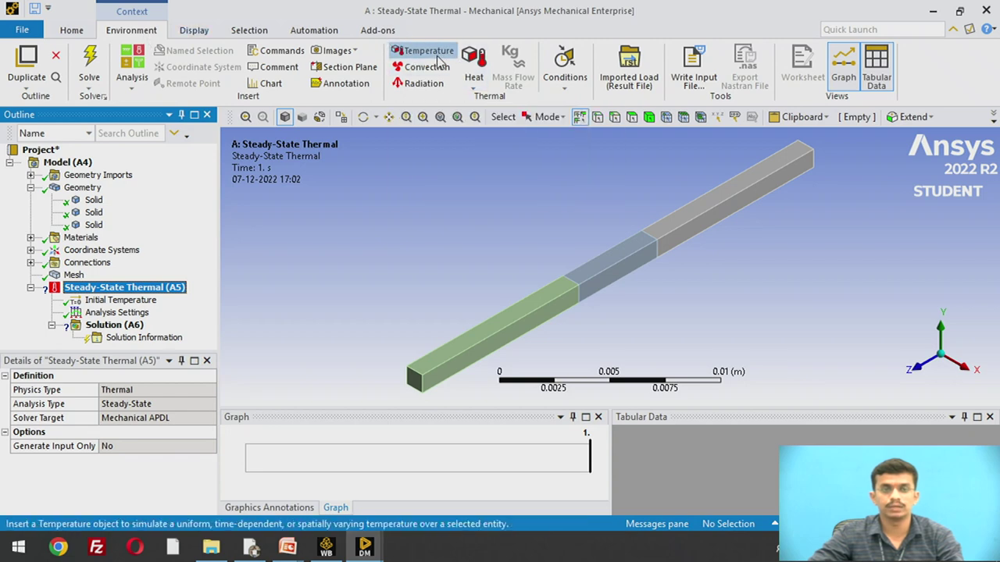
left_click(416, 382)
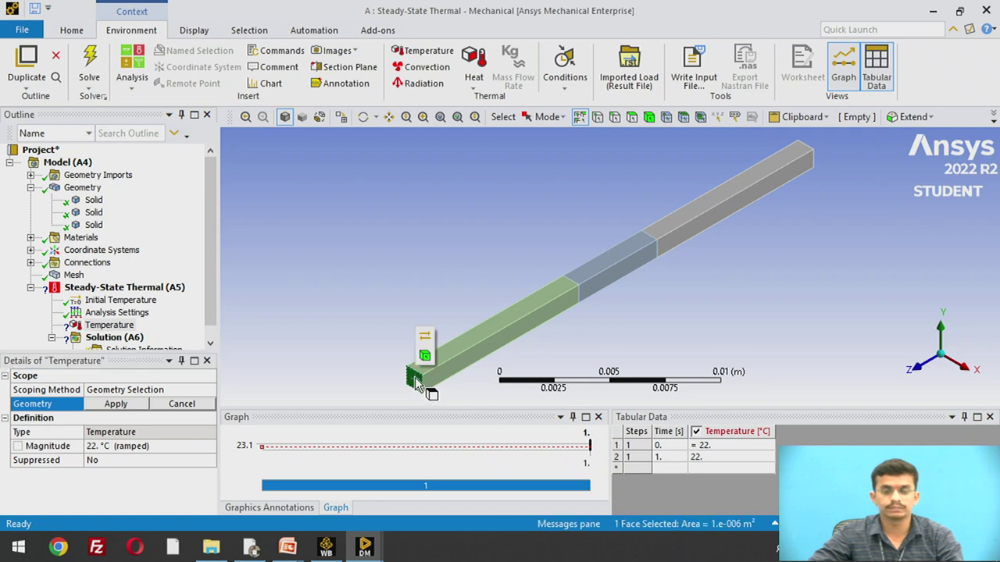
scroll(422, 316, "up", 3)
scroll(461, 301, "up", 1)
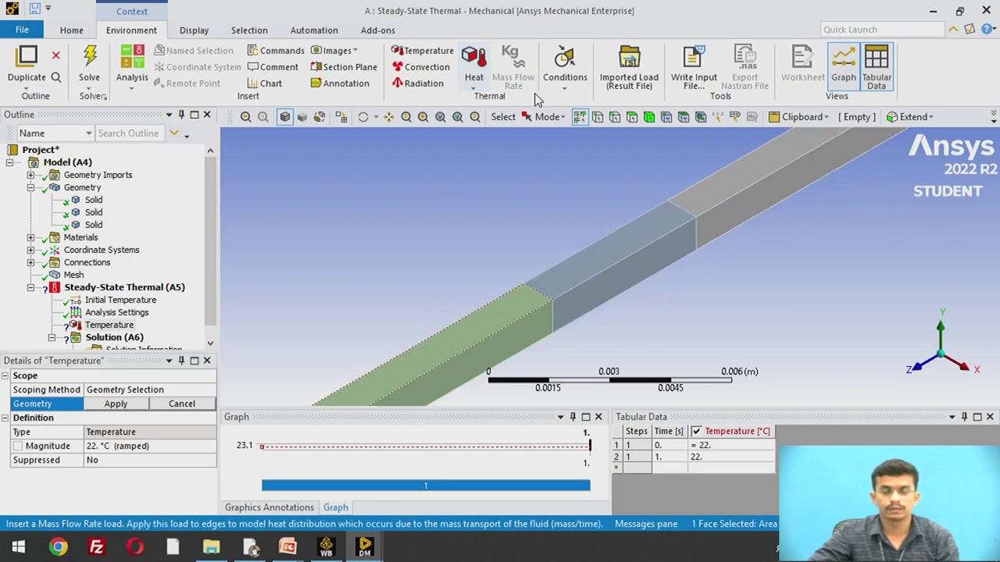
left_click(388, 116)
left_click_drag(406, 205, 539, 86)
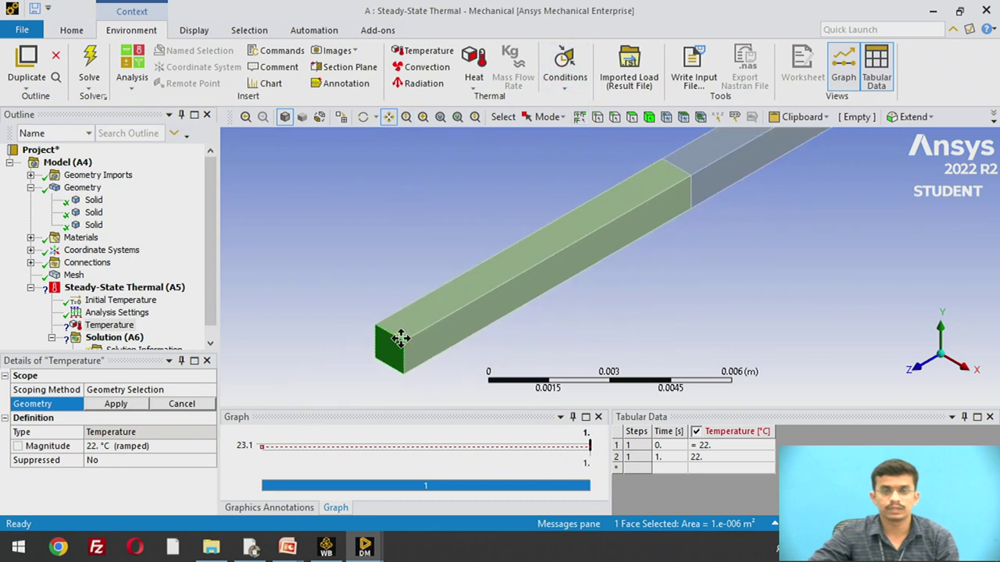
left_click(121, 406)
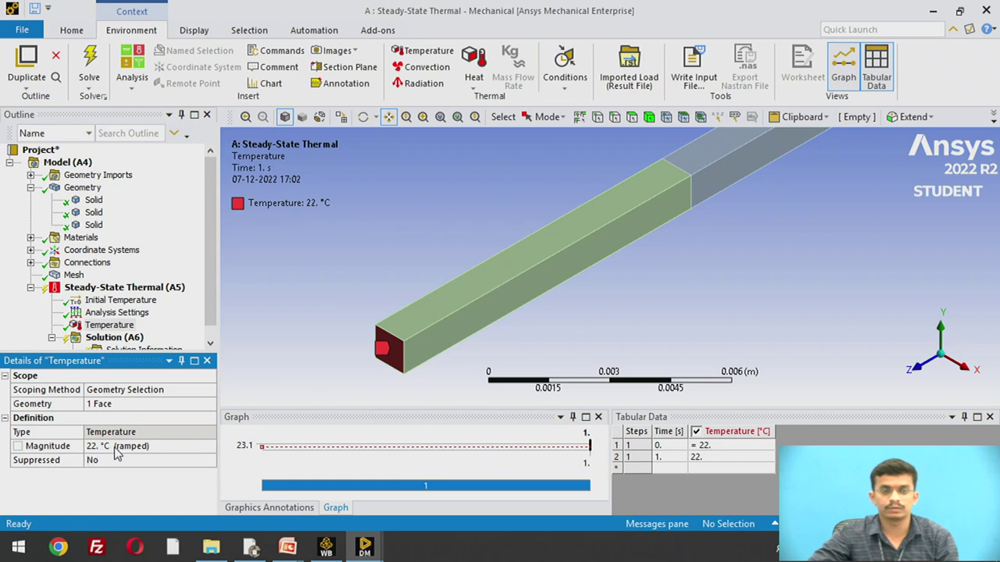
left_click(157, 446)
type("2")
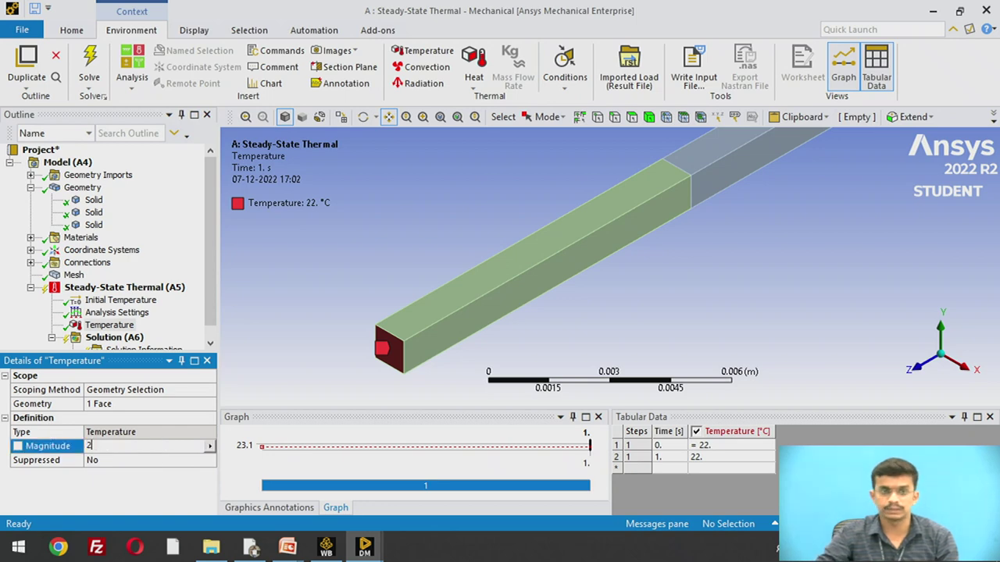
type("00")
key("Return")
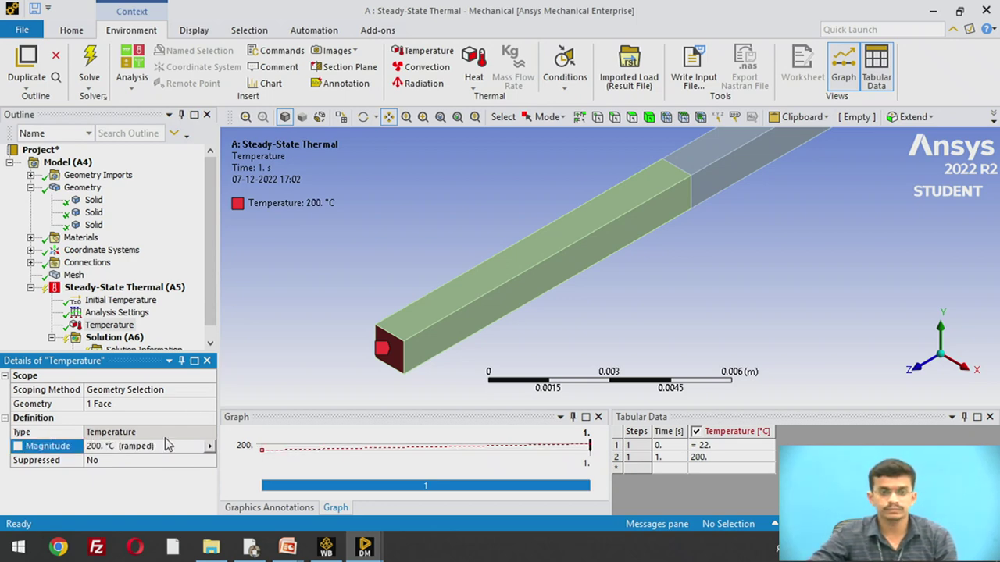
Step: Apply Temperature 2 at 20 °C to the bar's opposite end face
left_click(422, 59)
left_click(319, 117)
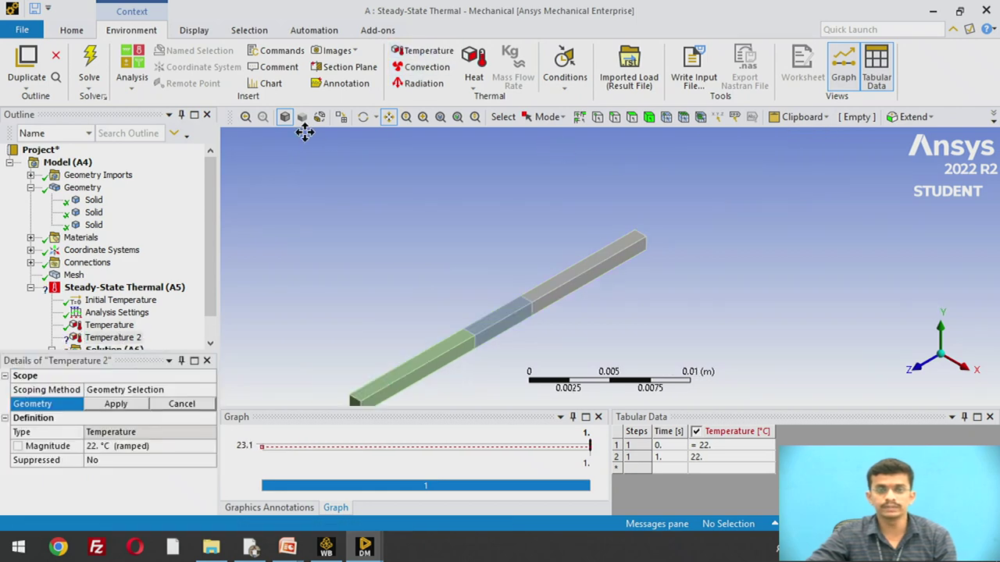
left_click(363, 117)
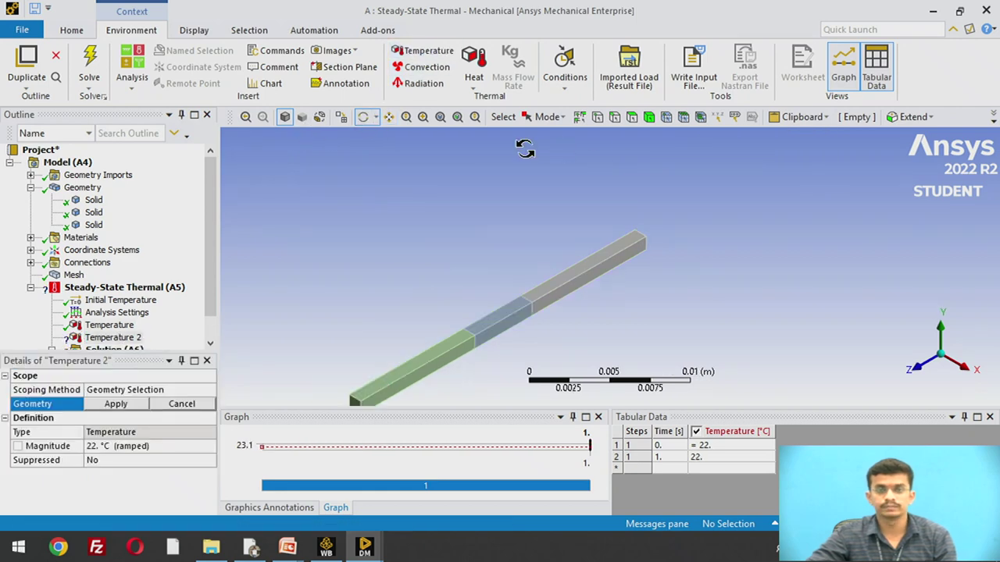
left_click_drag(524, 149, 591, 268)
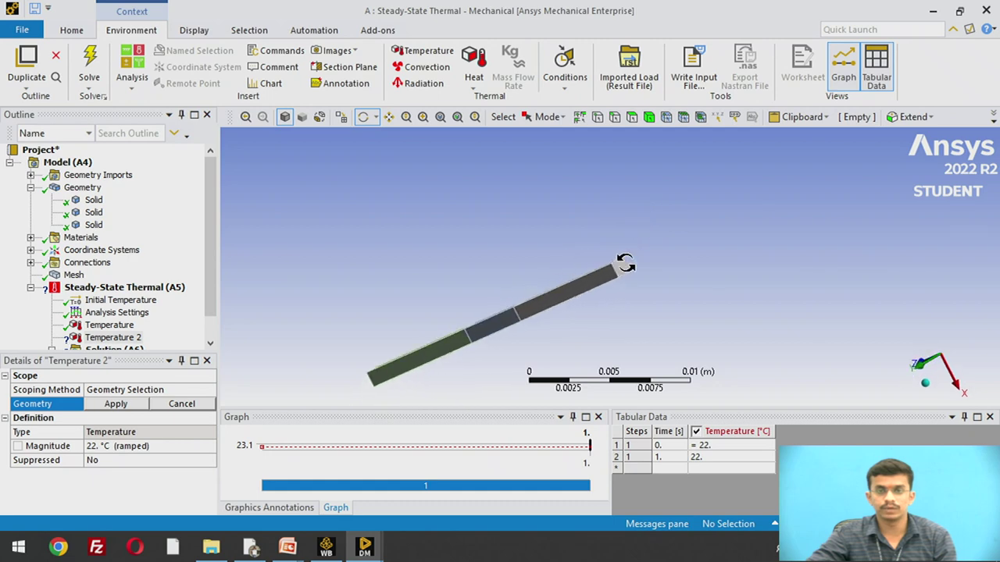
scroll(625, 267, "up", 3)
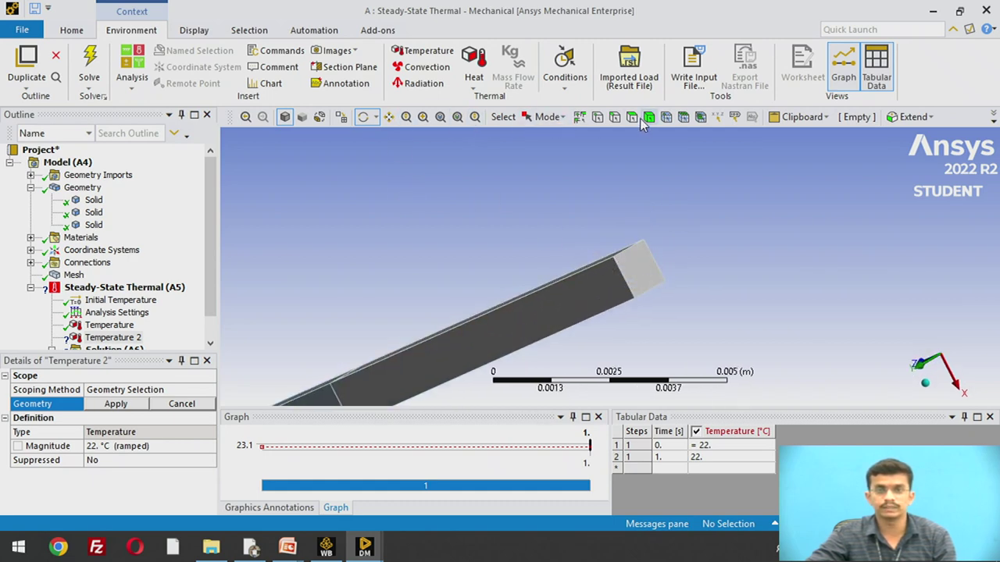
left_click(638, 289)
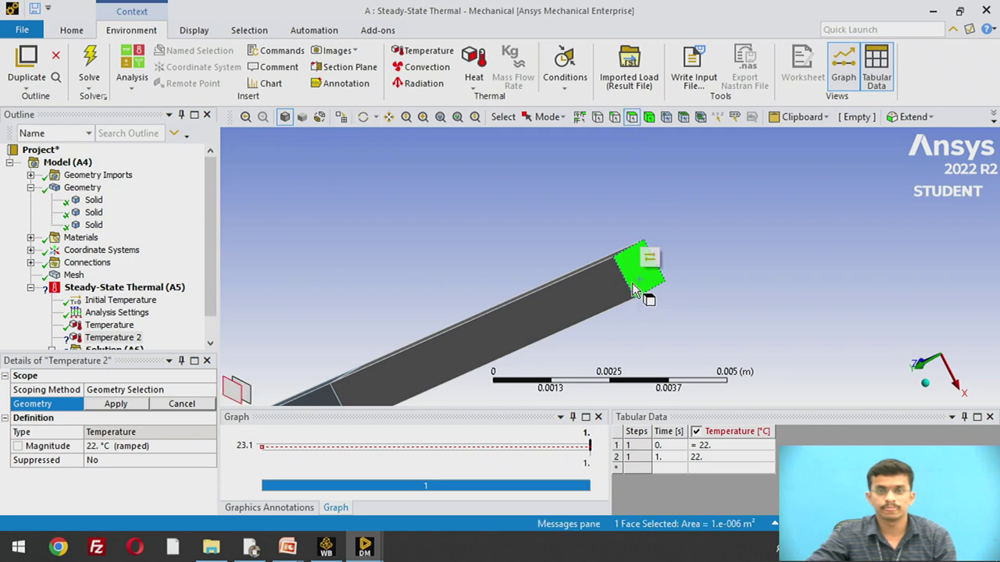
left_click(115, 403)
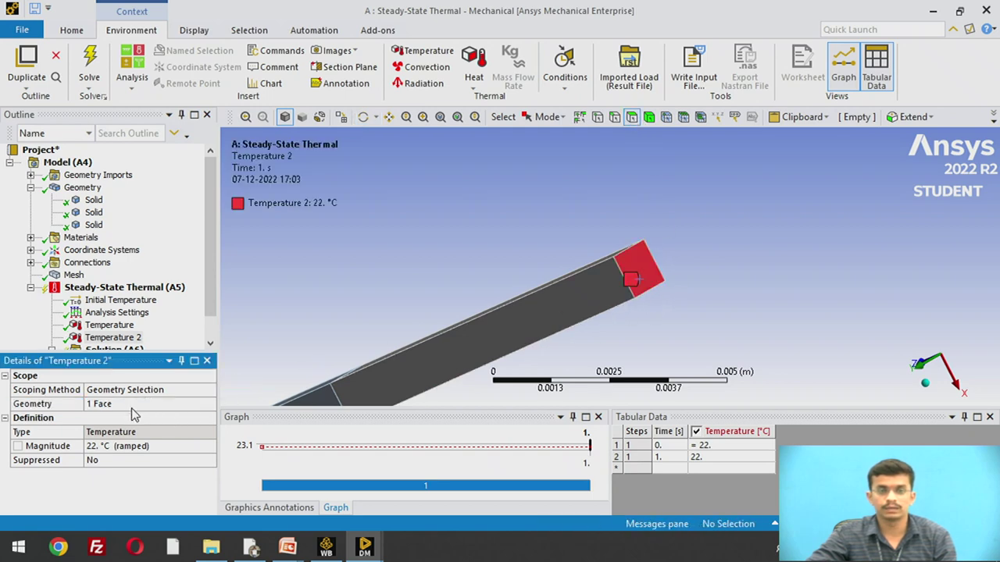
left_click(123, 450)
type("20")
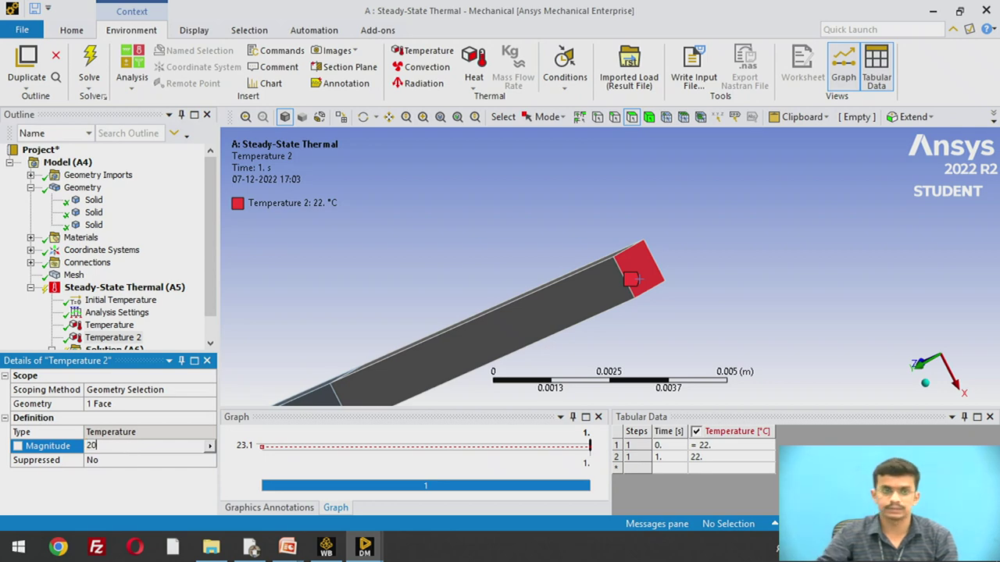
key("Return")
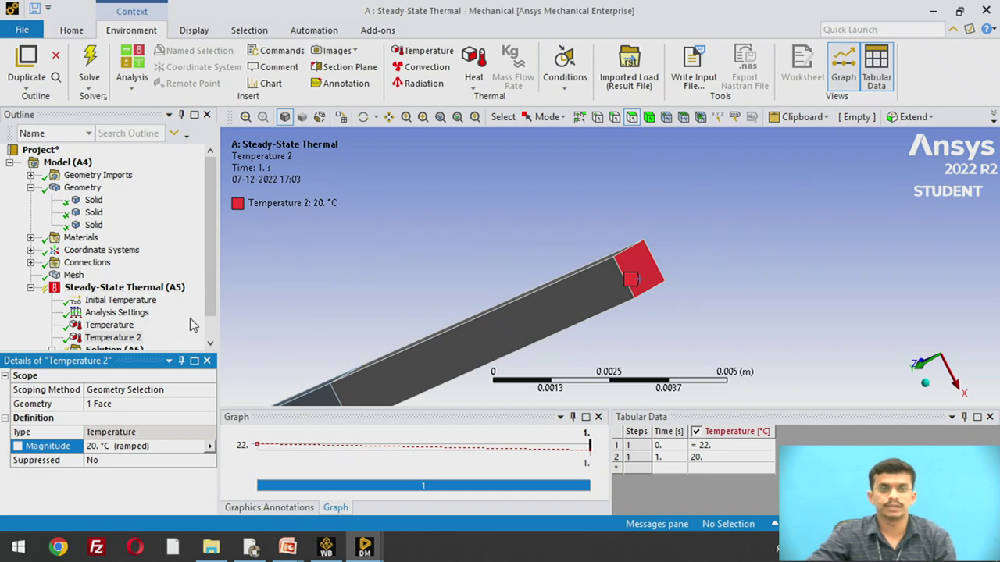
left_click(211, 334)
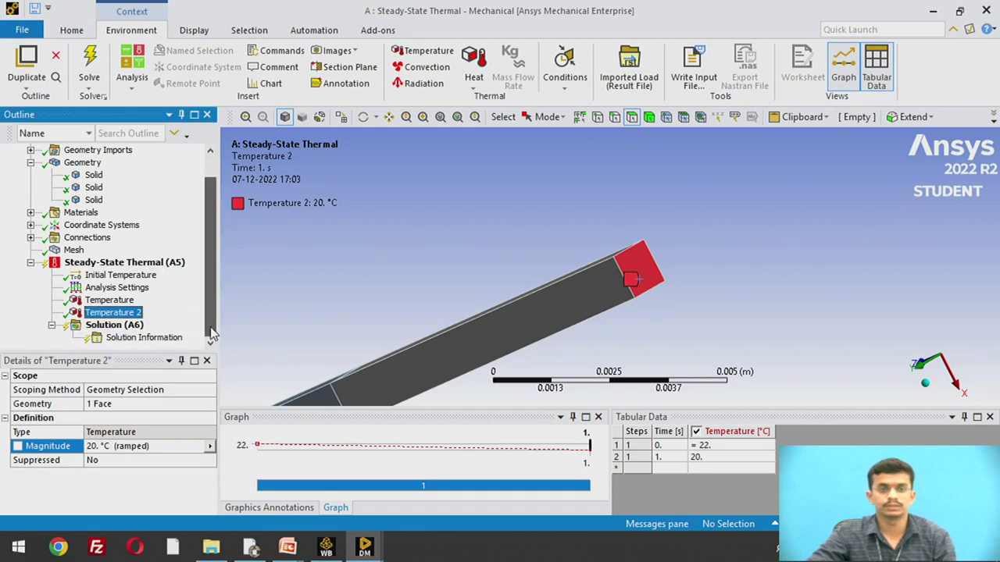
Step: Insert Temperature and Total Heat Flux results under Solution (A6)
left_click(117, 326)
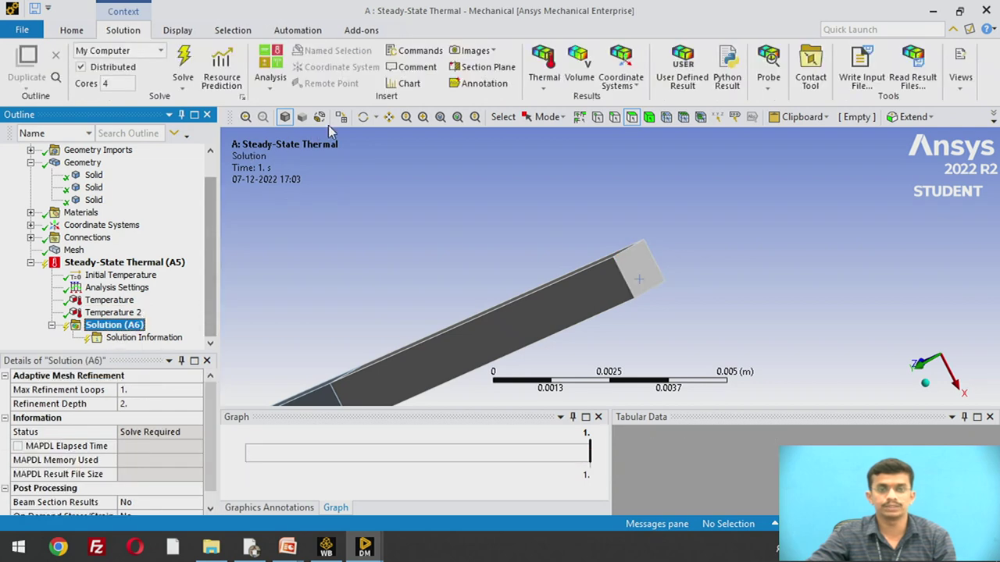
left_click(543, 77)
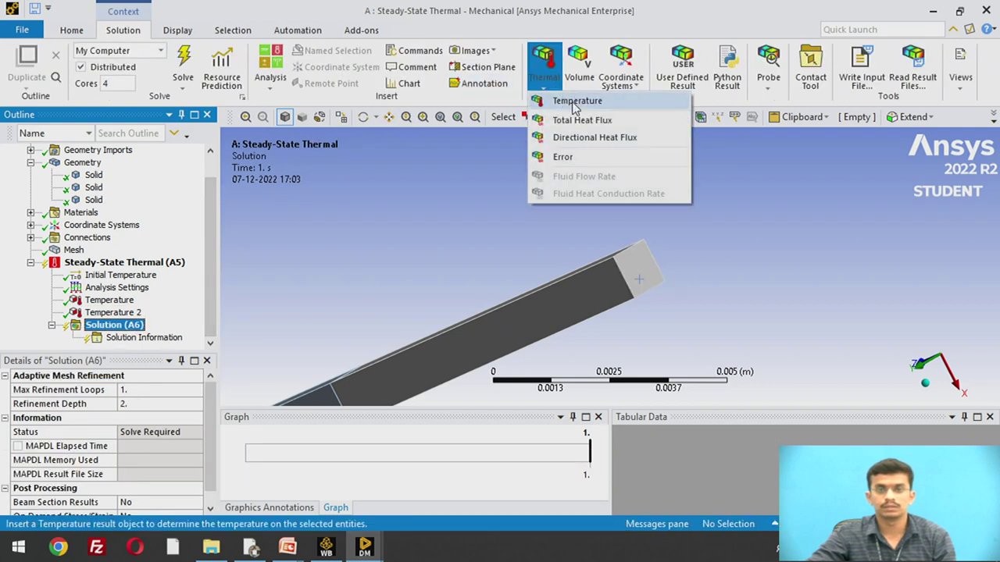
left_click(576, 104)
left_click(544, 70)
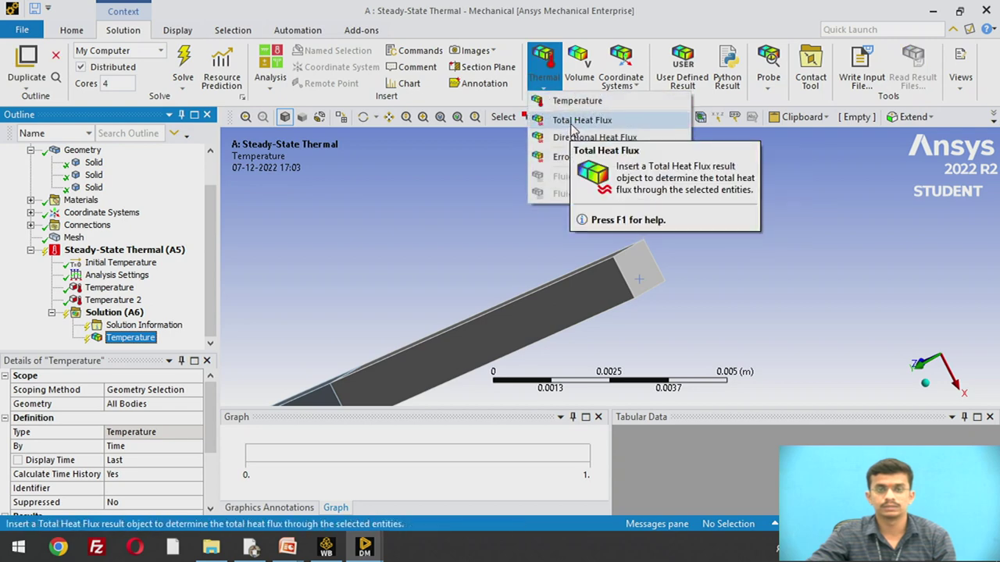
left_click(582, 120)
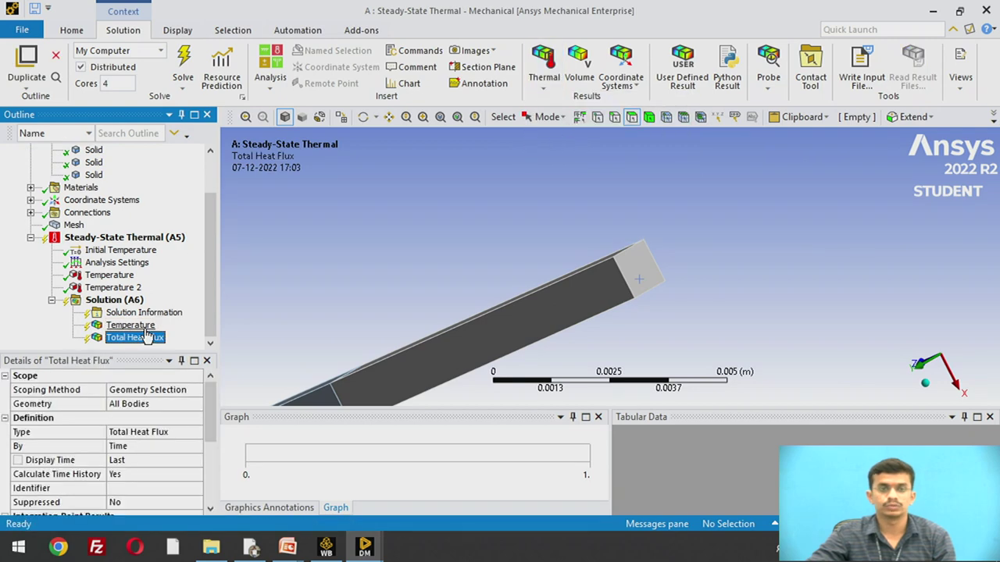
left_click(145, 327)
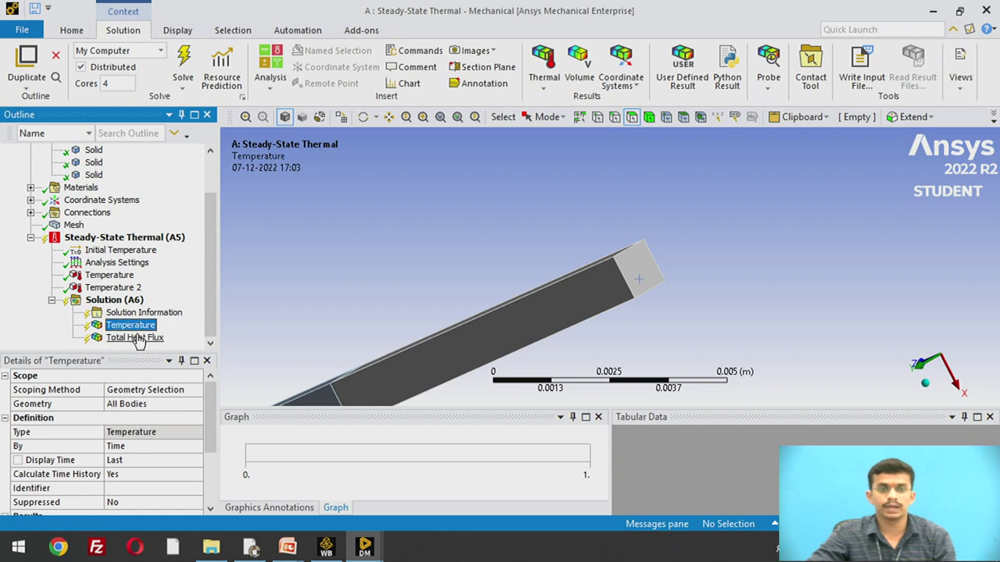
left_click(138, 339)
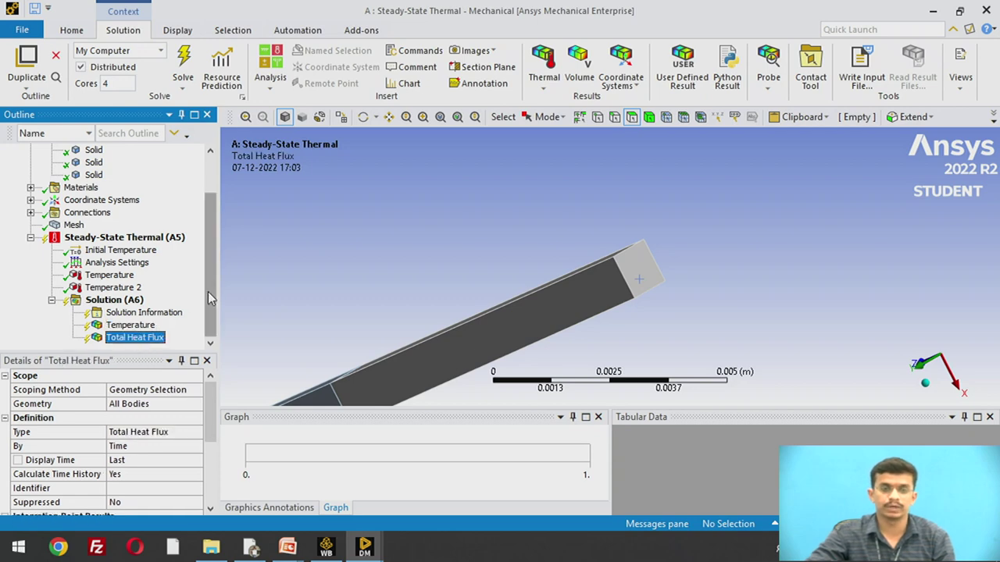
scroll(469, 316, "down", 2)
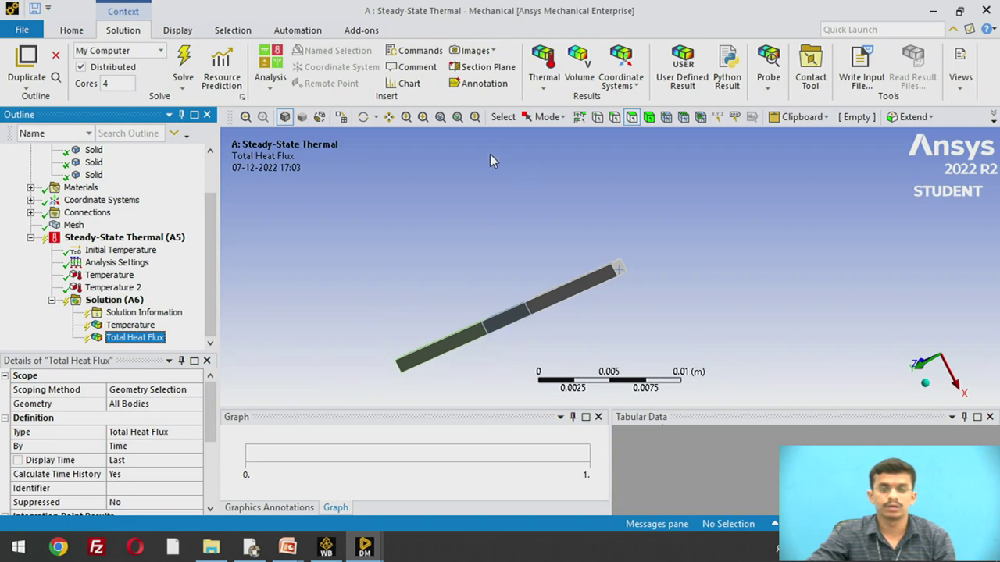
Step: Solve the analysis, allowing the four solver processes through Windows Defender Firewall
left_click(182, 68)
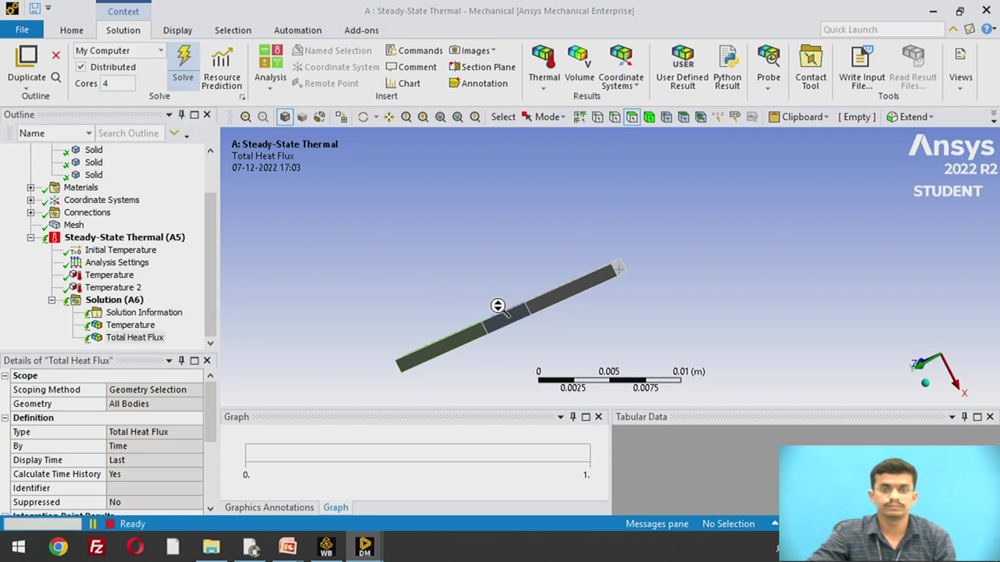
scroll(597, 317, "up", 1)
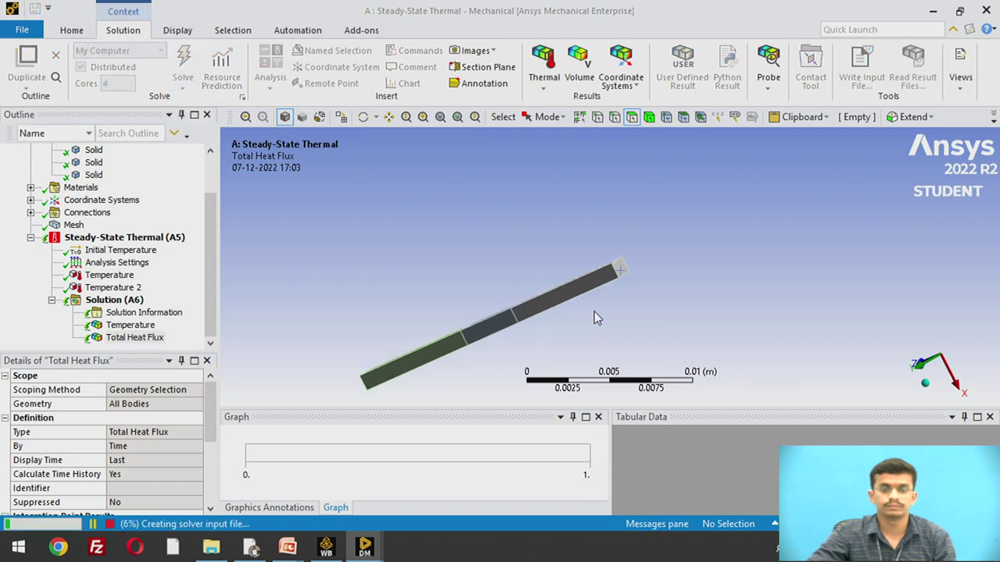
left_click(362, 116)
left_click_drag(413, 258, 472, 245)
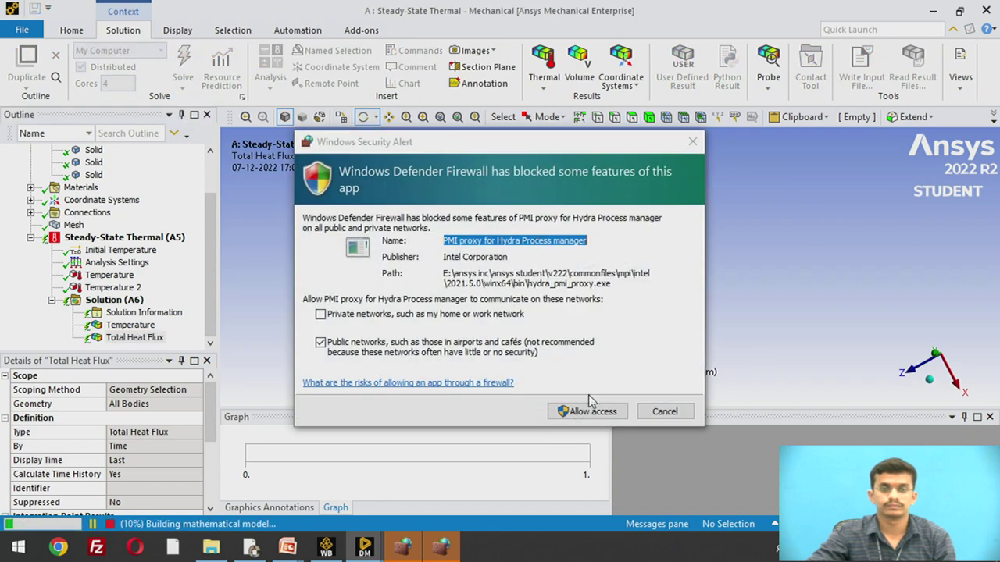
left_click(603, 413)
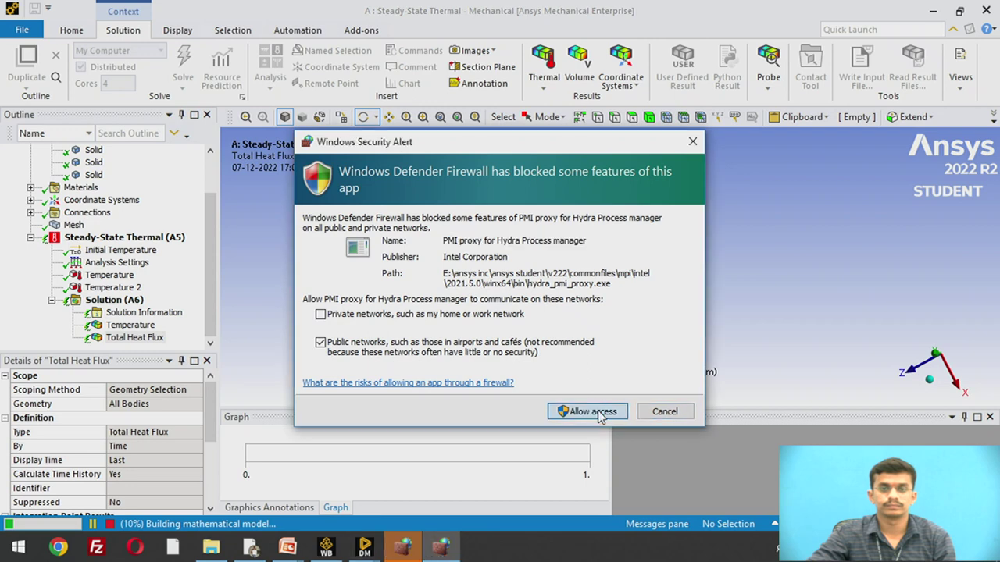
left_click(599, 415)
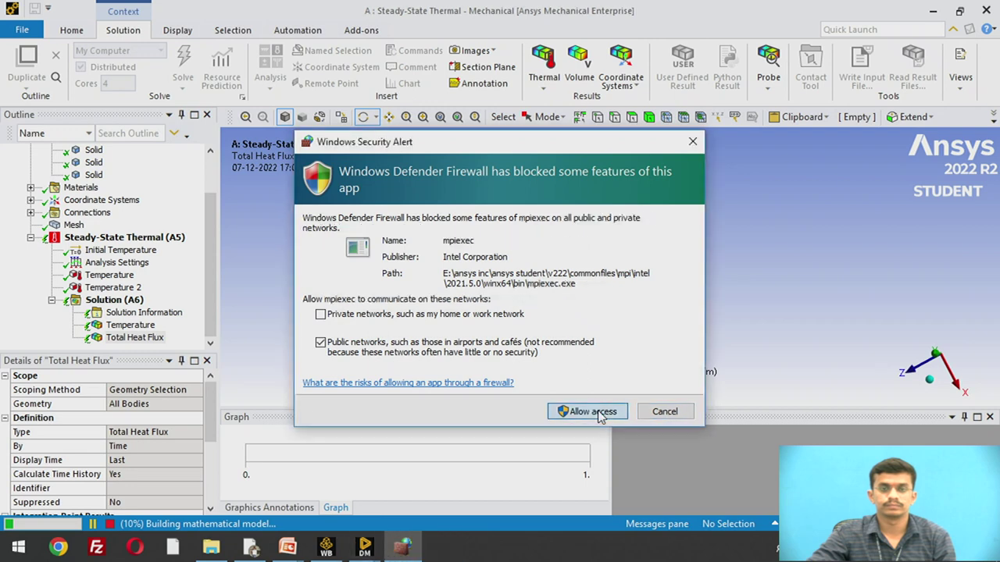
left_click(600, 415)
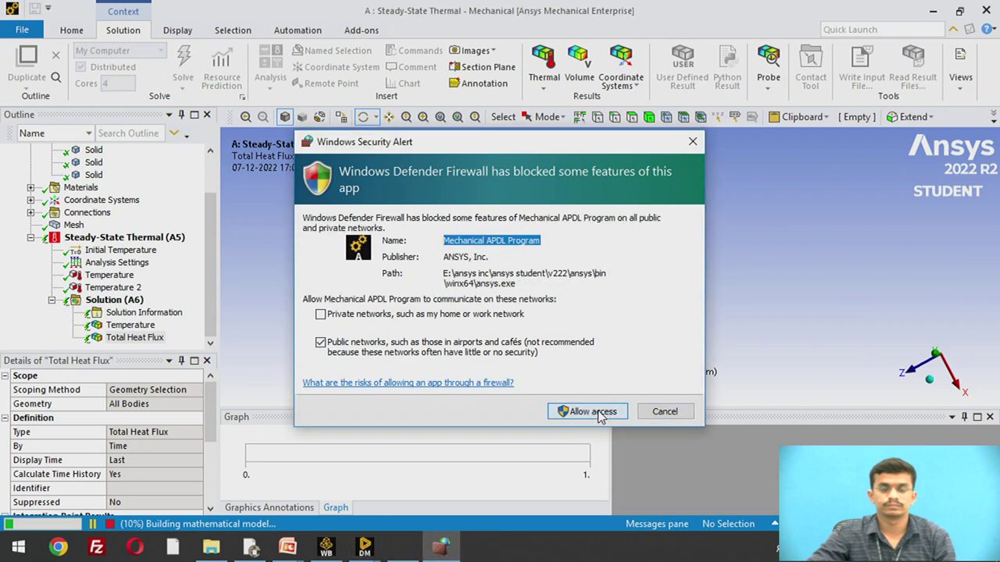
left_click(600, 413)
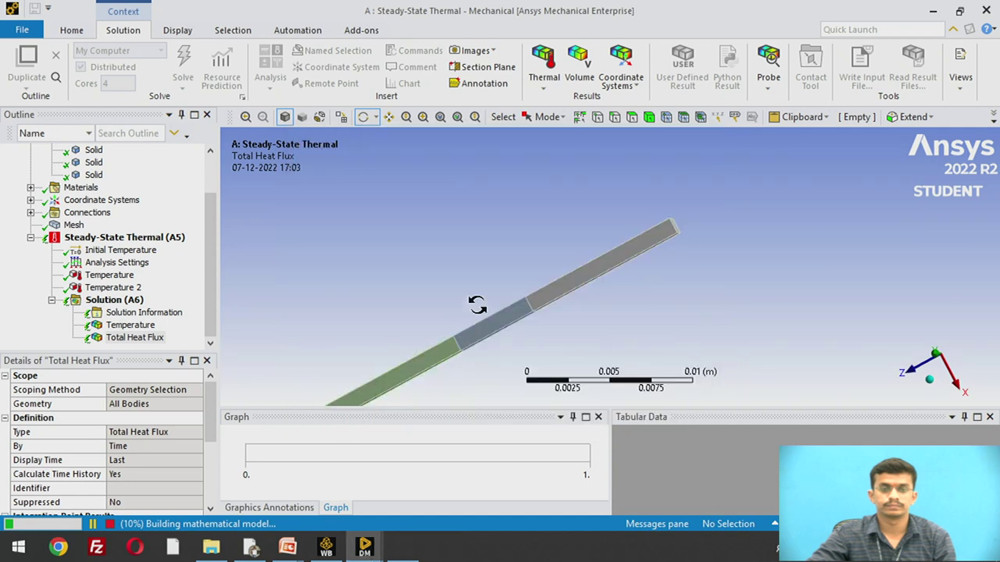
left_click_drag(478, 304, 864, 268)
Step: View the 200–20 °C temperature contour in 3-D, then show the 34285 W/m² total heat flux
left_click(130, 325)
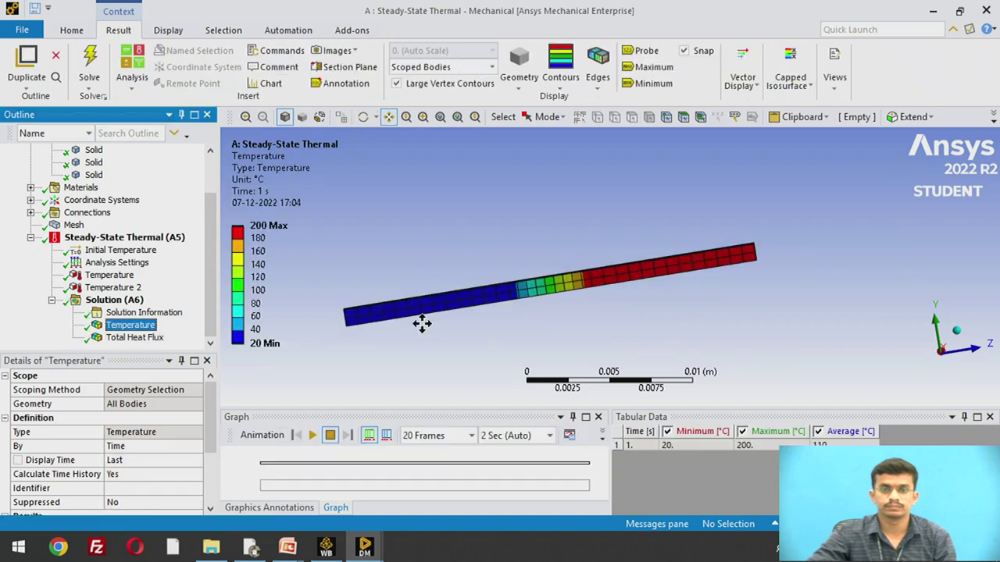
left_click_drag(492, 272, 502, 257)
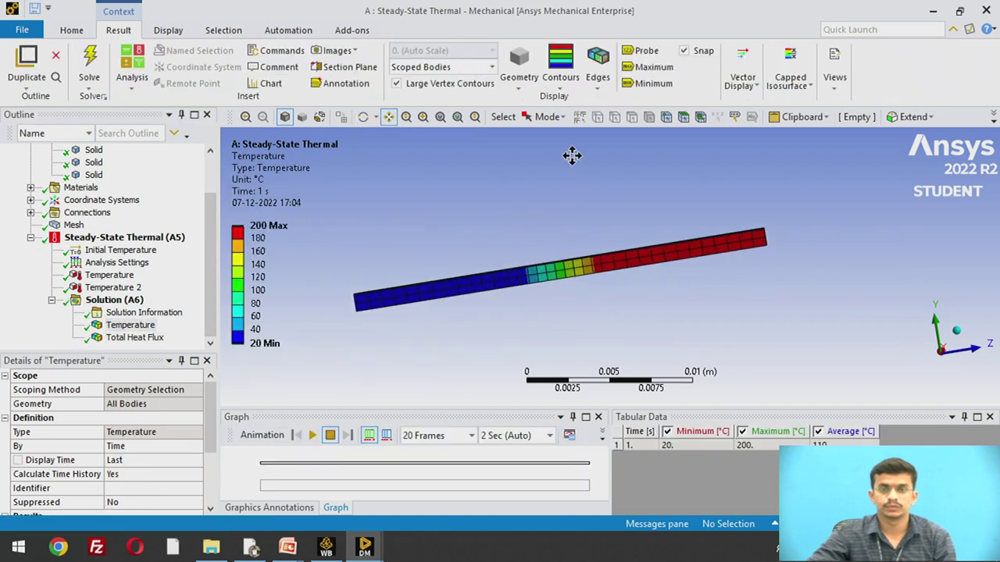
scroll(489, 213, "up", 1)
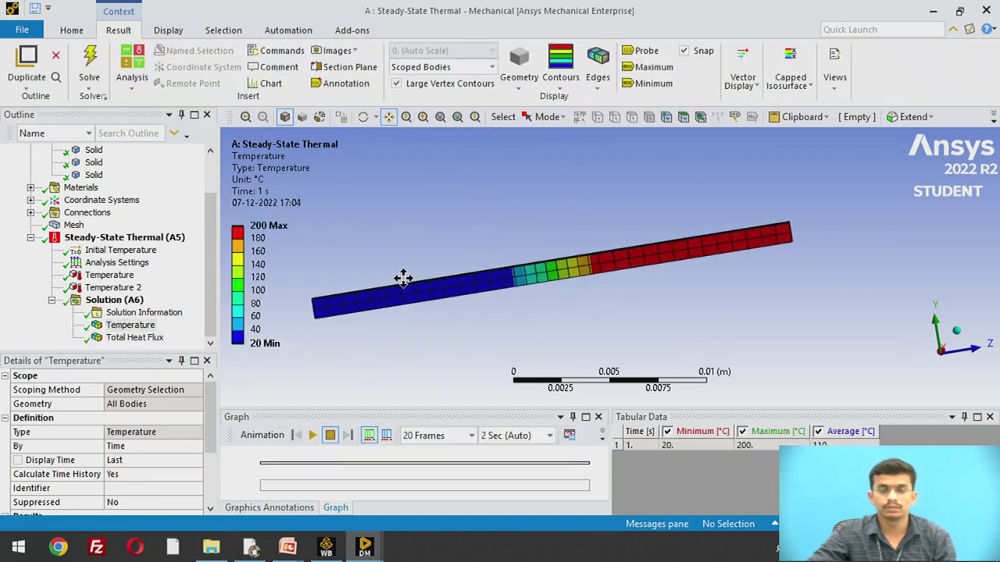
left_click(376, 118)
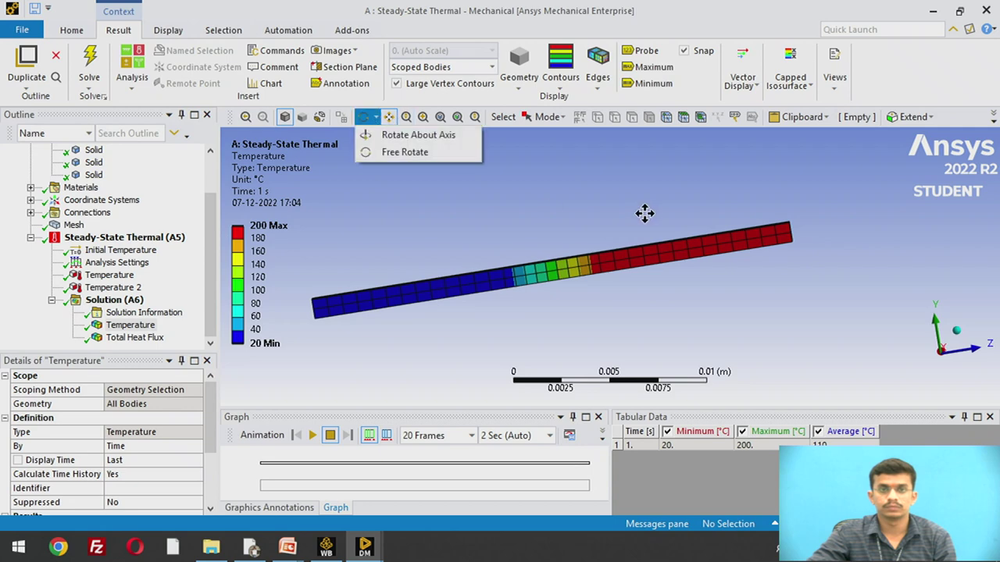
left_click_drag(645, 214, 682, 217)
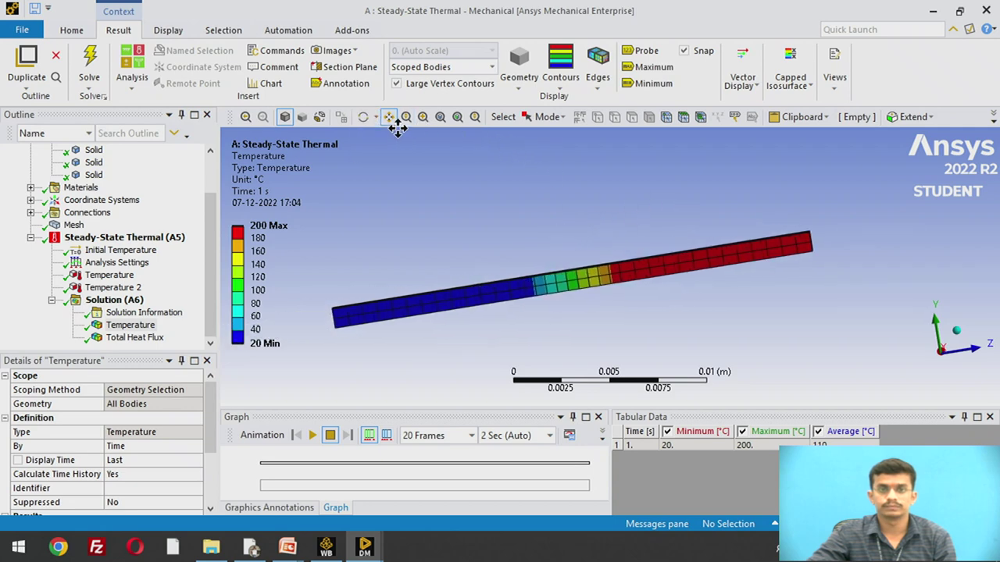
left_click(364, 117)
left_click_drag(684, 183, 415, 348)
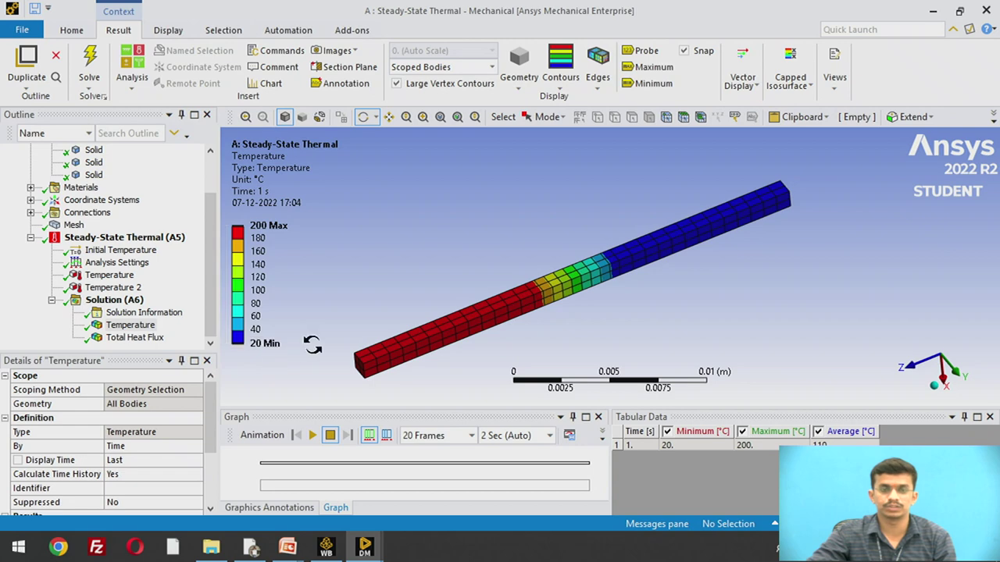
left_click(131, 339)
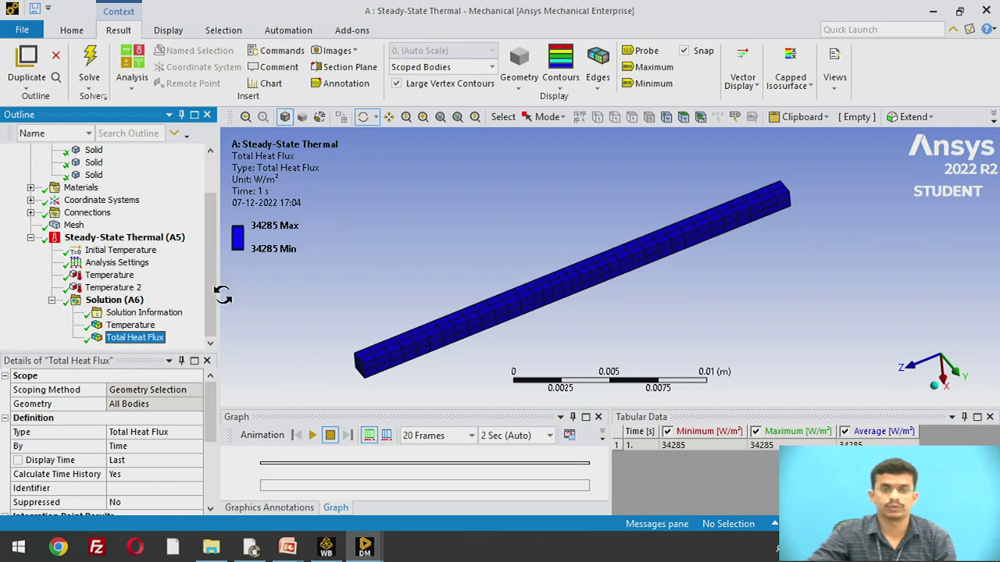
Step: Show the Temperature result contour again from the Outline
left_click(133, 325)
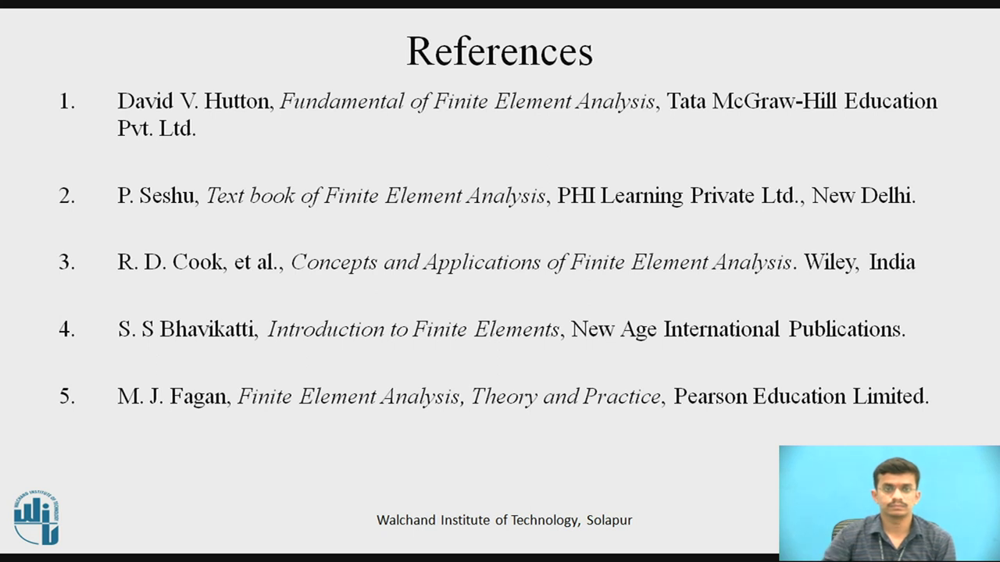
Step: Advance the presentation from References to the THANK YOU slide
key("Right")
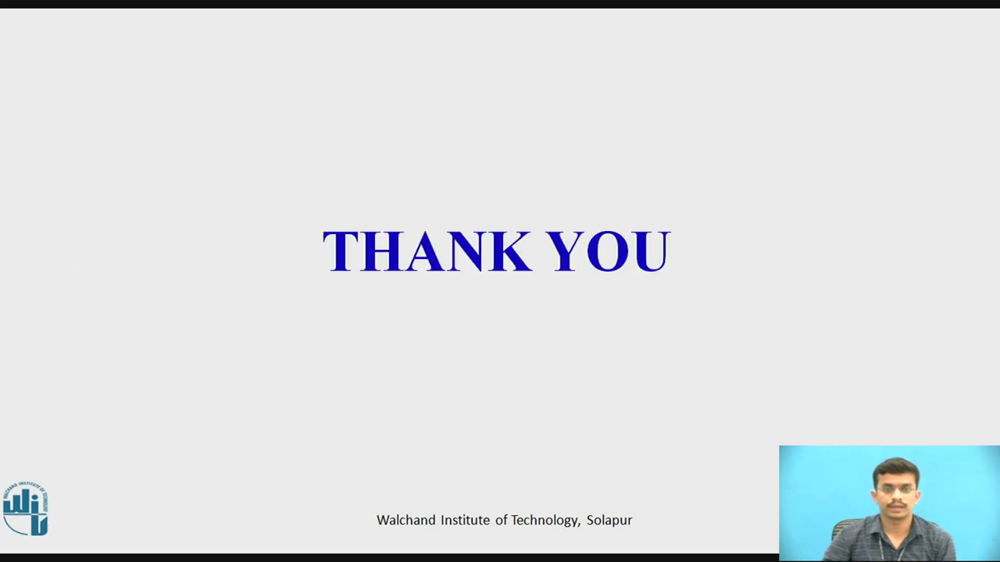